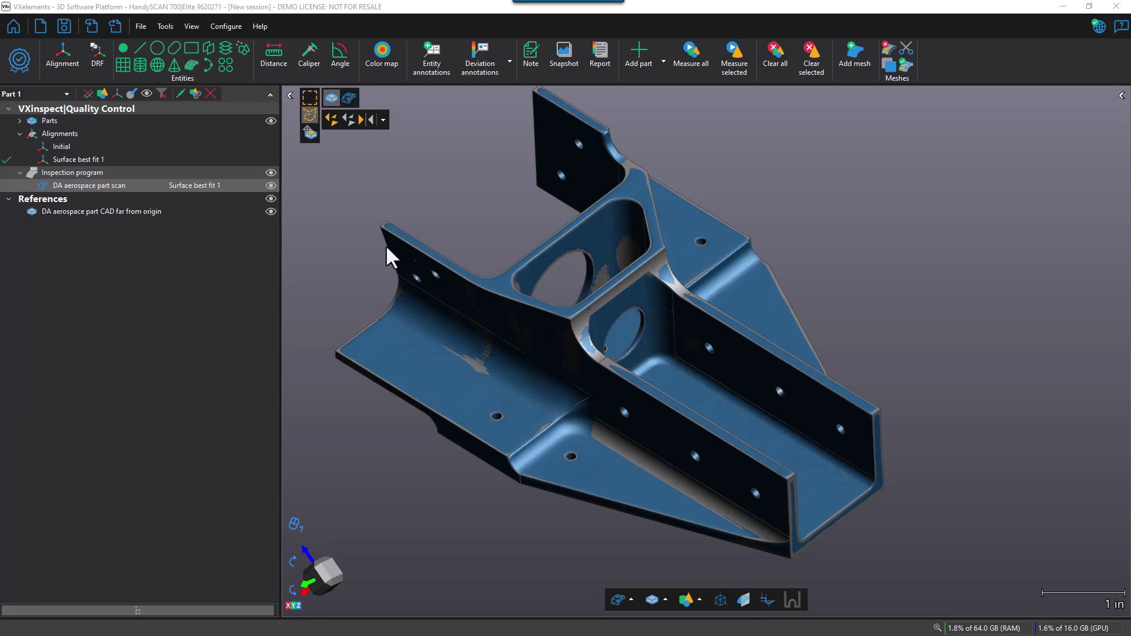
Hide the aerospace part scan to view the CAD model alone, and show the scan again.
click(271, 185)
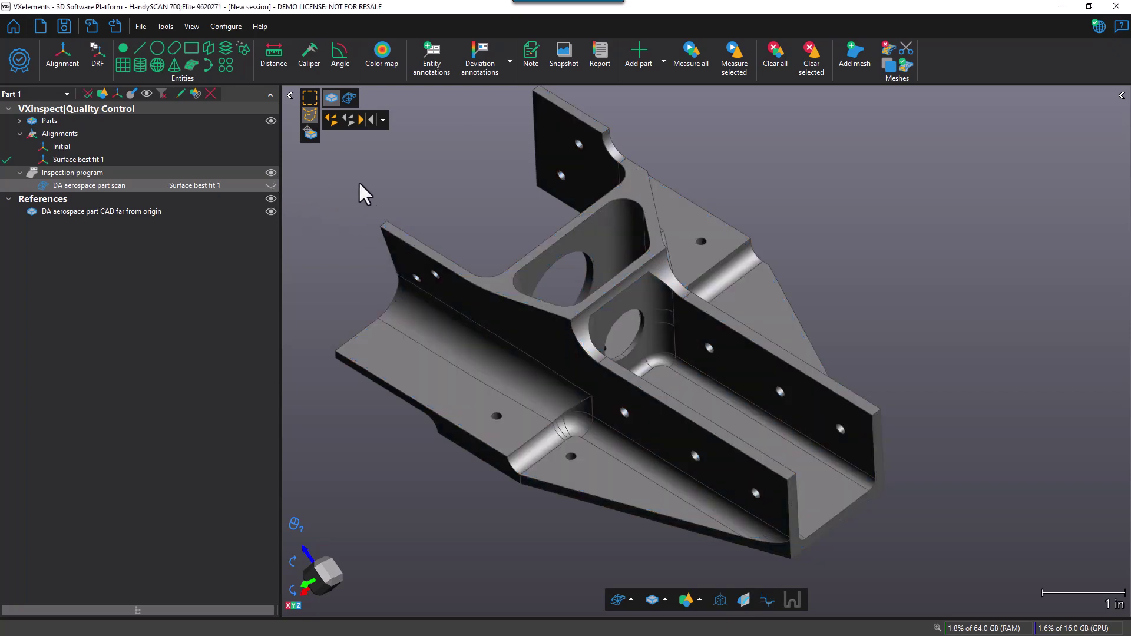
click(271, 185)
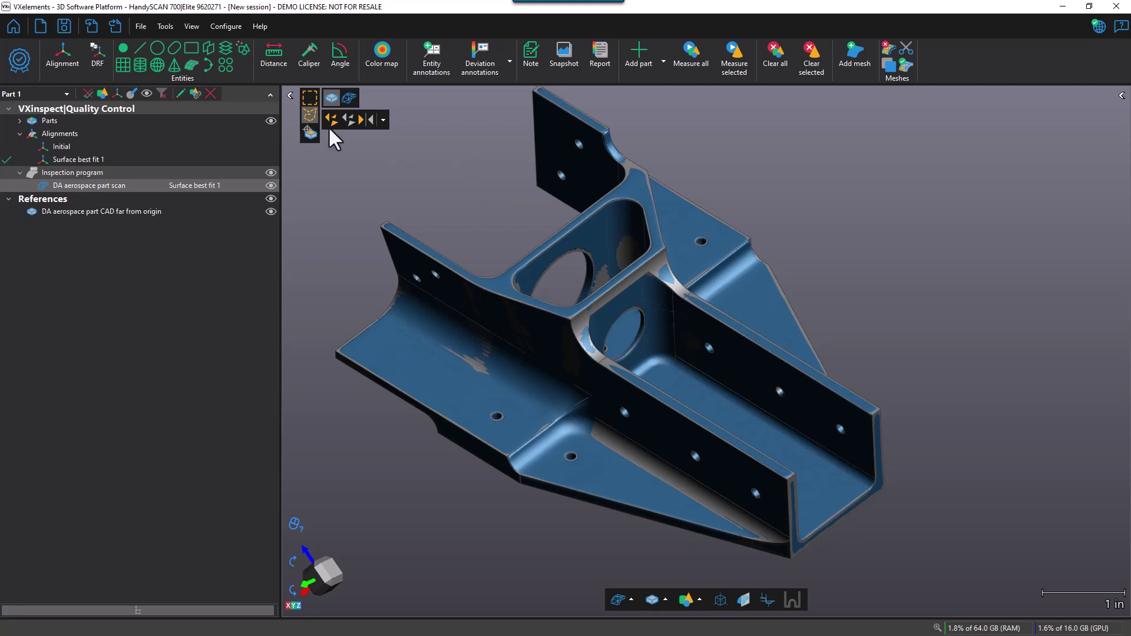
In the color map options, set the upper limit of the green tolerance band to 0.002 in.
click(226, 26)
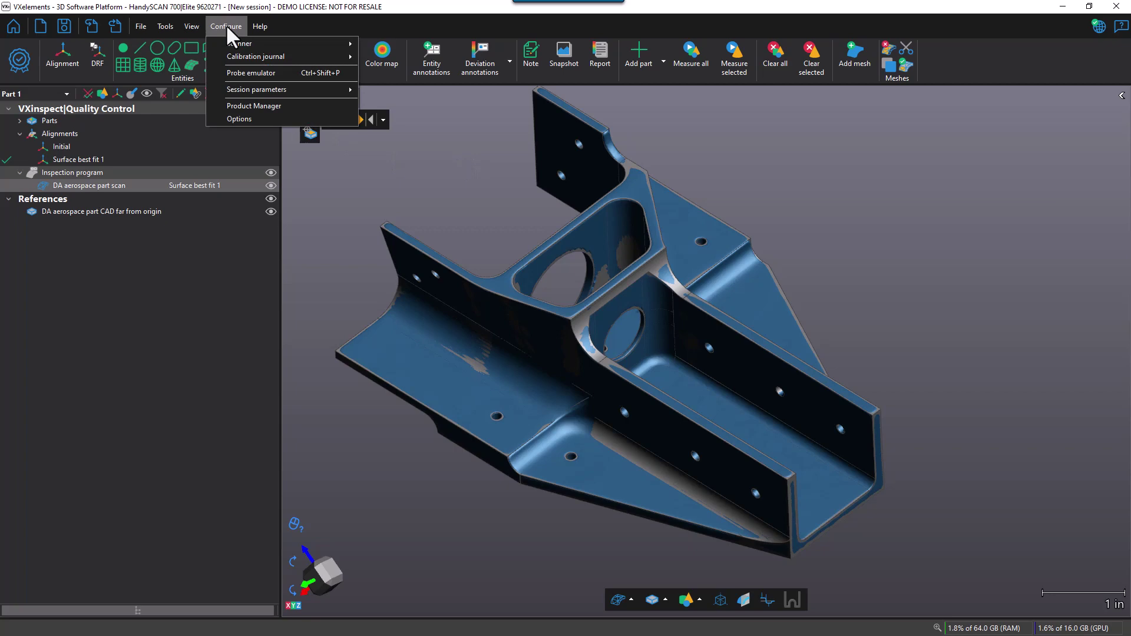
click(270, 120)
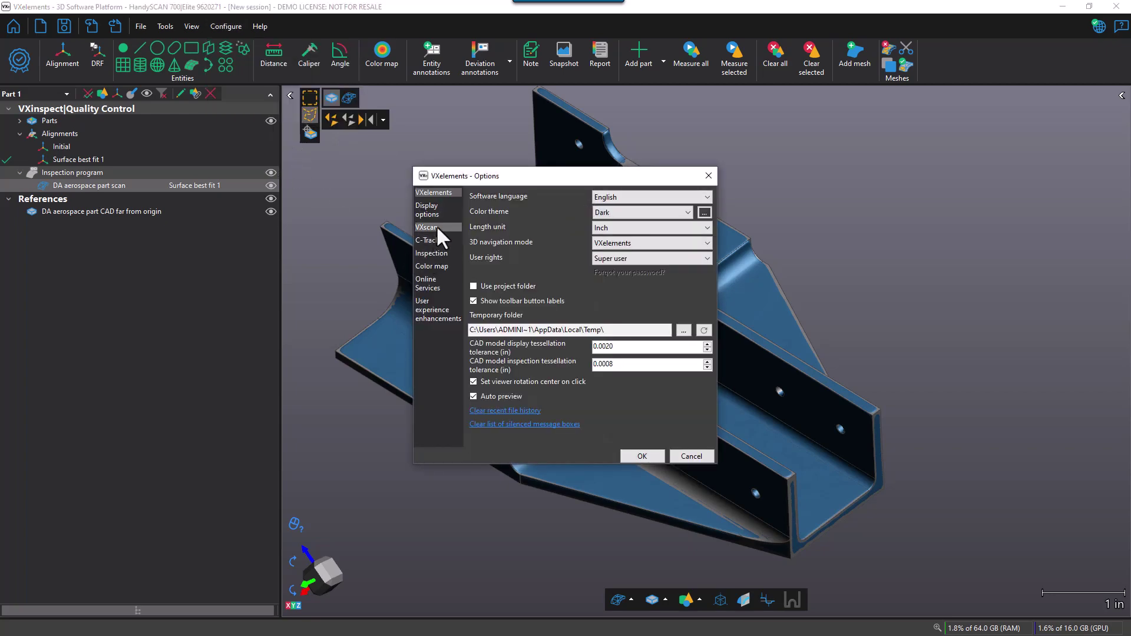
click(446, 267)
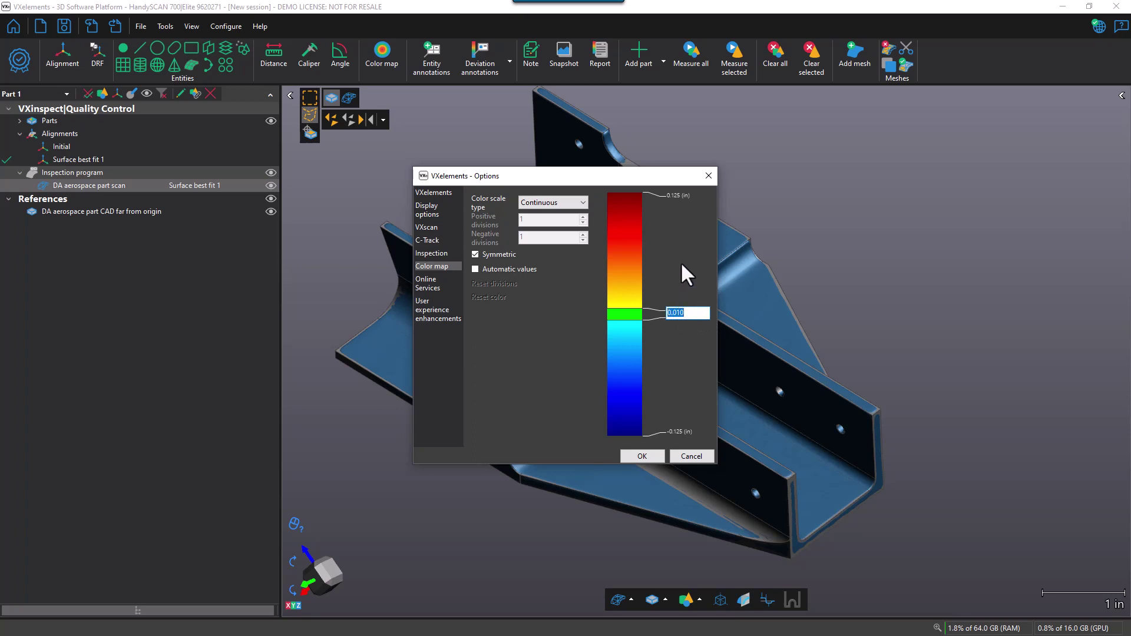
text(.002)
key(Return)
Change the color scale type to Discrete and reduce the positive divisions to 4.
click(576, 200)
click(572, 214)
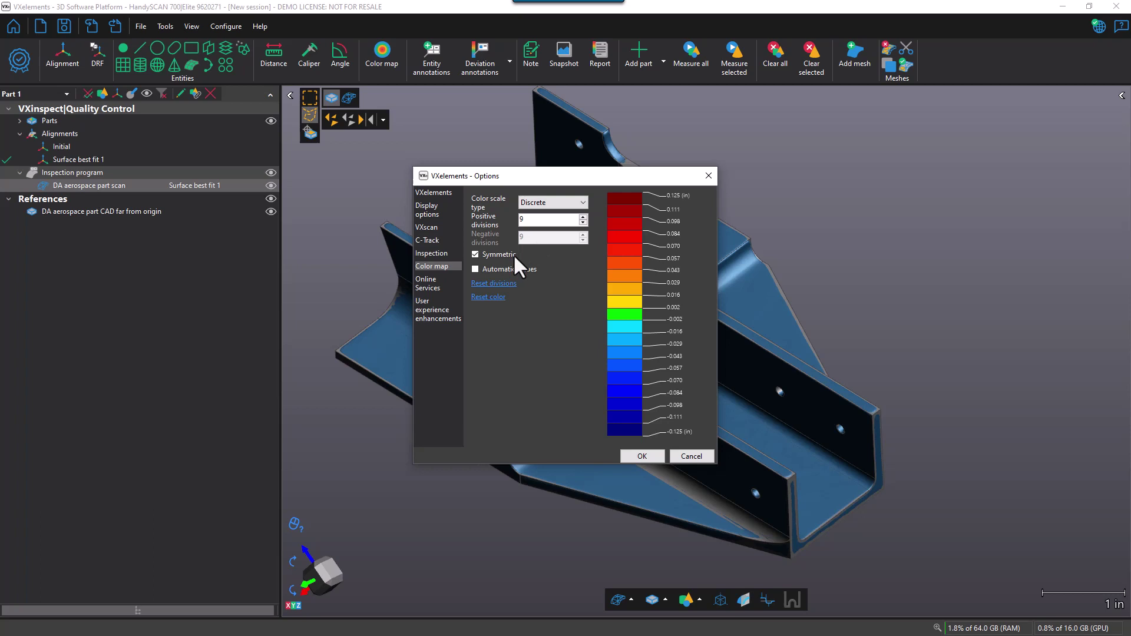
click(581, 224)
click(581, 224)
click(582, 223)
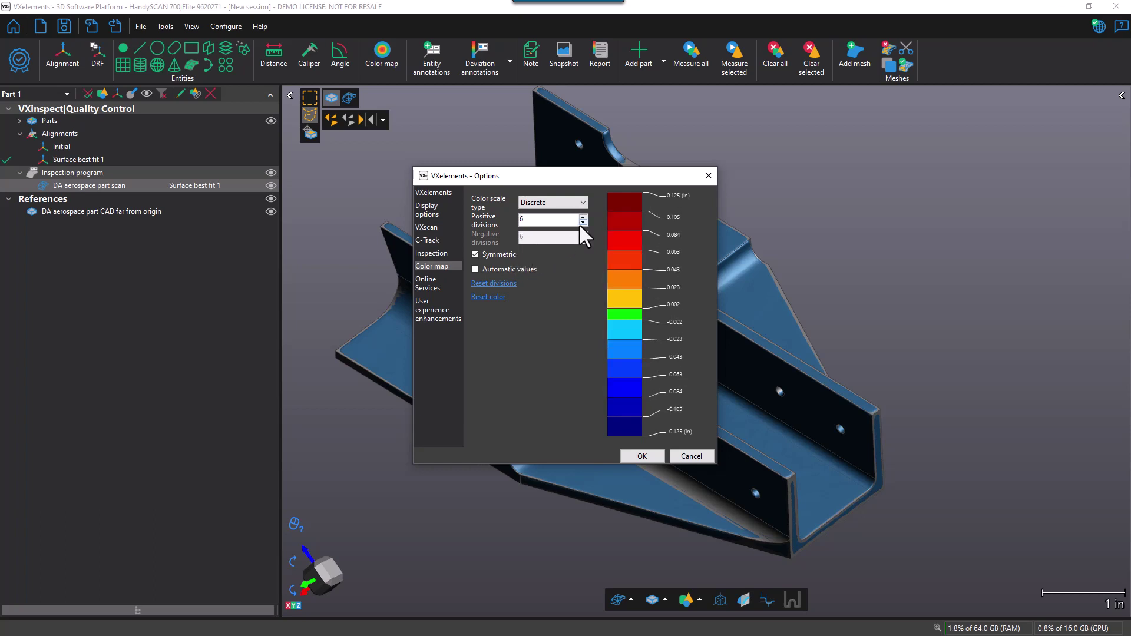
click(582, 223)
click(582, 223)
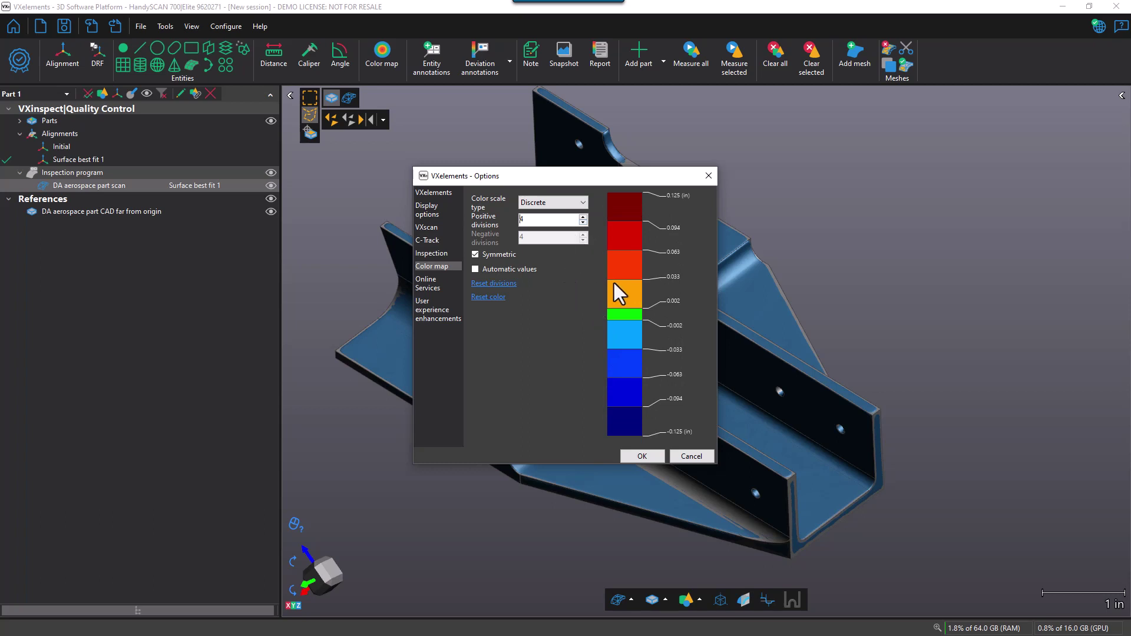
Move the boundary between the orange and red-orange positive divisions to 0.049 in.
double_click(673, 277)
key(Return)
mouse_move(629, 274)
mouse_down()
mouse_move(629, 254)
mouse_move(629, 306)
mouse_move(628, 253)
mouse_move(635, 287)
mouse_move(633, 277)
mouse_up()
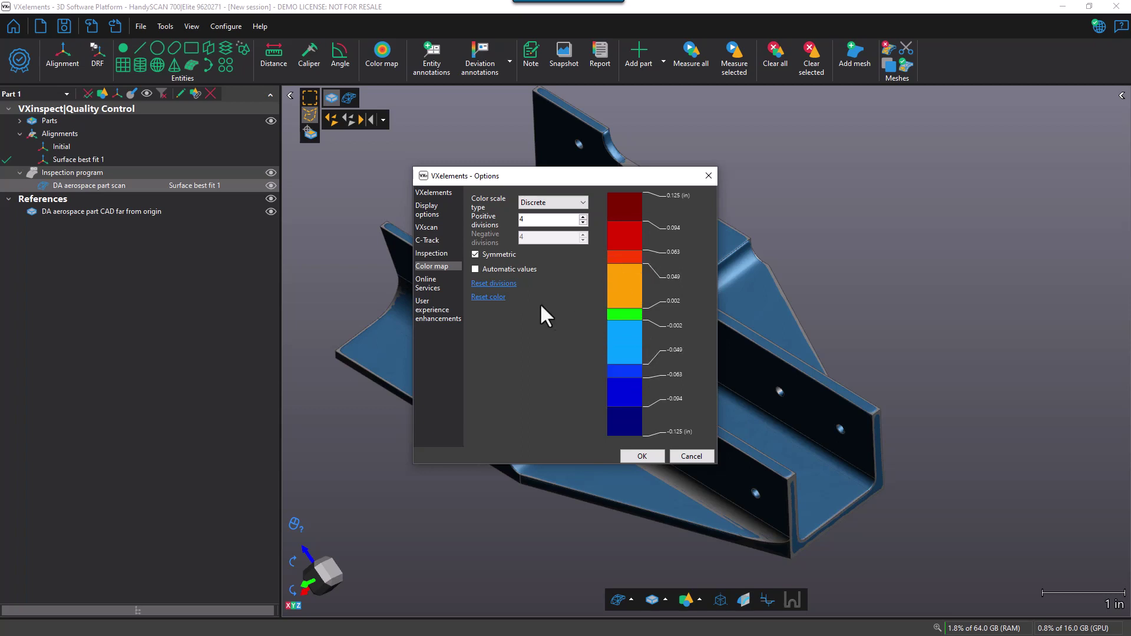
Recolor the orange division just above the green band to the basic yellow.
double_click(627, 283)
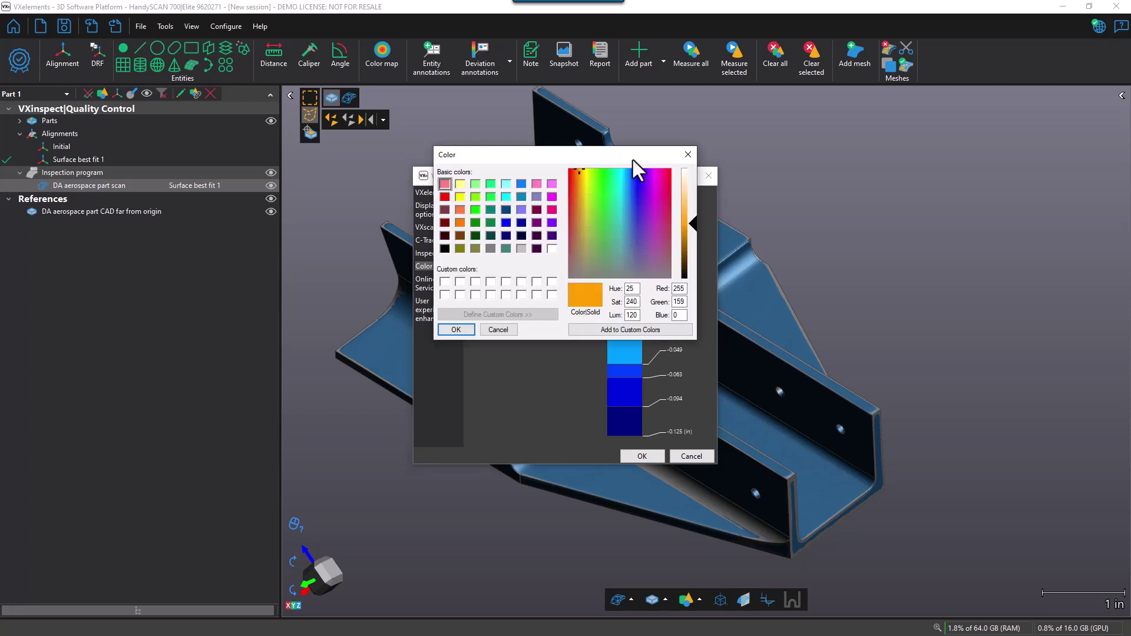
drag(631, 158, 486, 176)
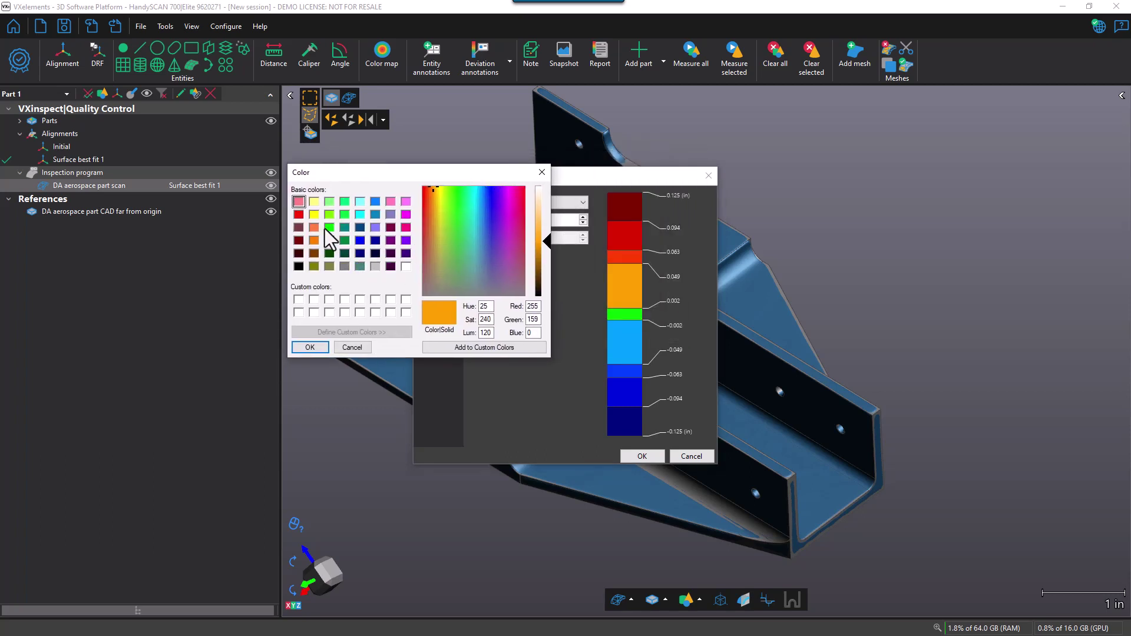
click(314, 216)
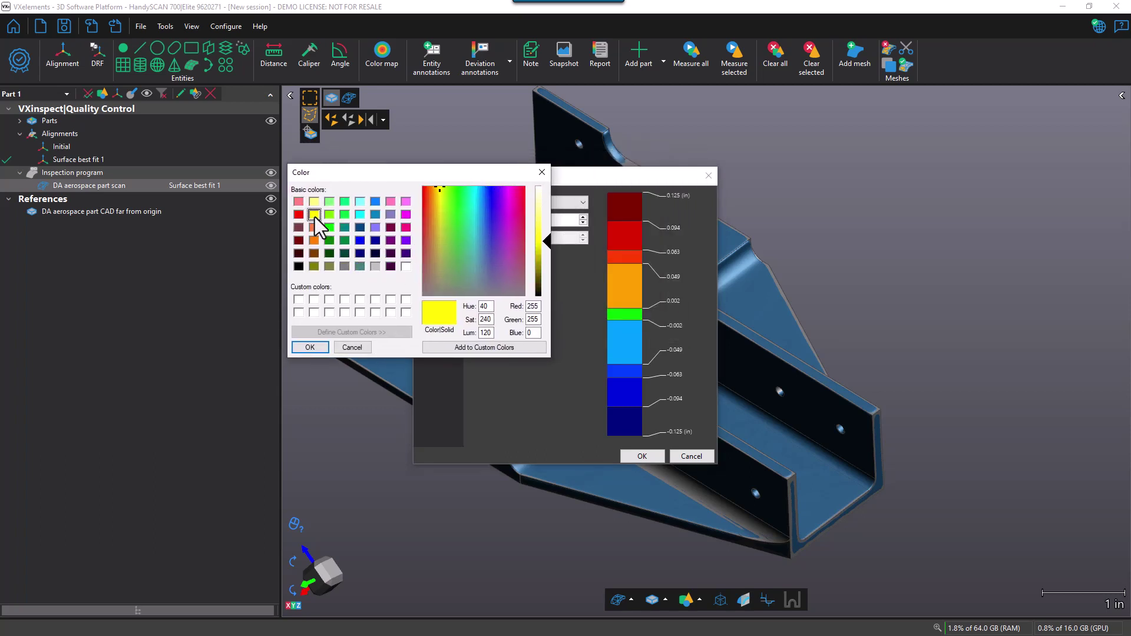
click(314, 346)
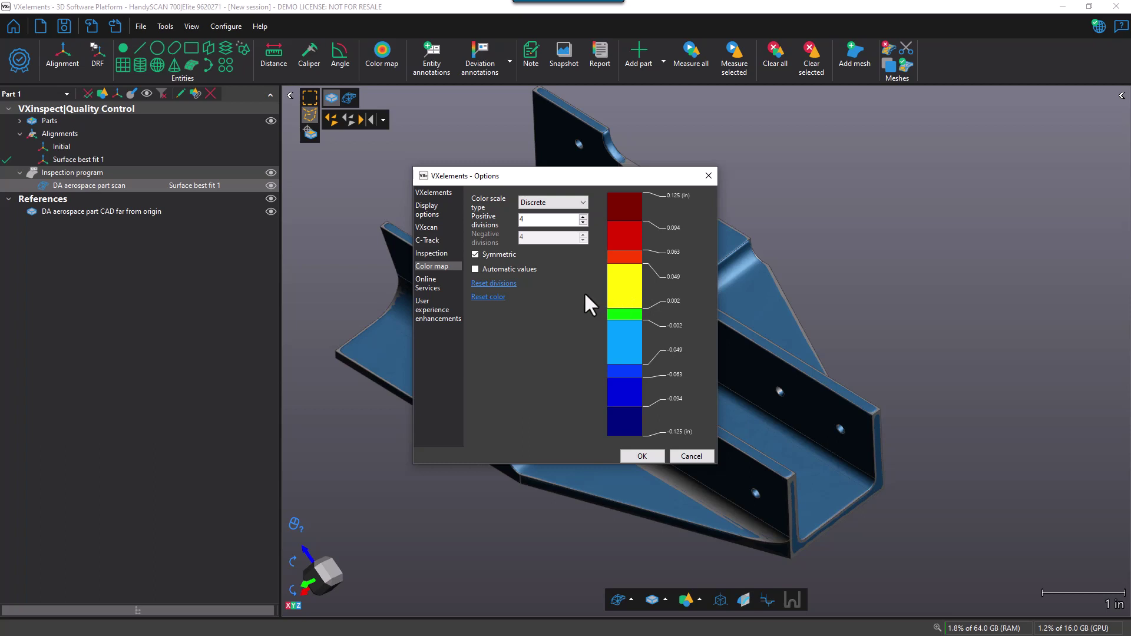
Reset the color scale's divisions and colors.
click(514, 285)
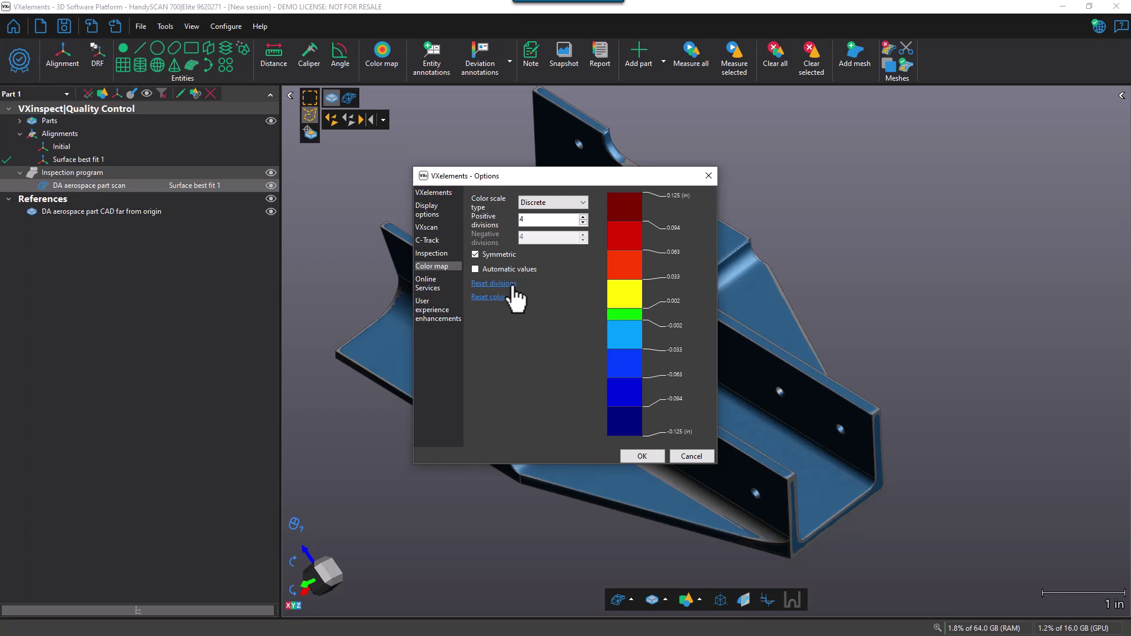
click(497, 299)
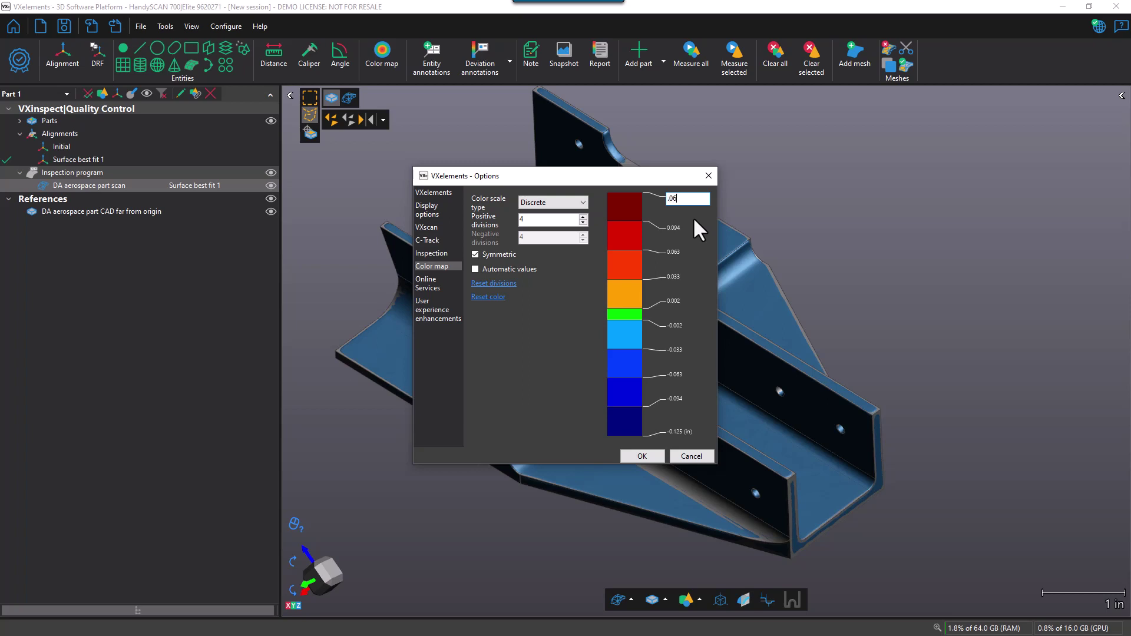
Set the color scale's maximum to 0.06 in with 5 positive divisions and apply the options.
key(Return)
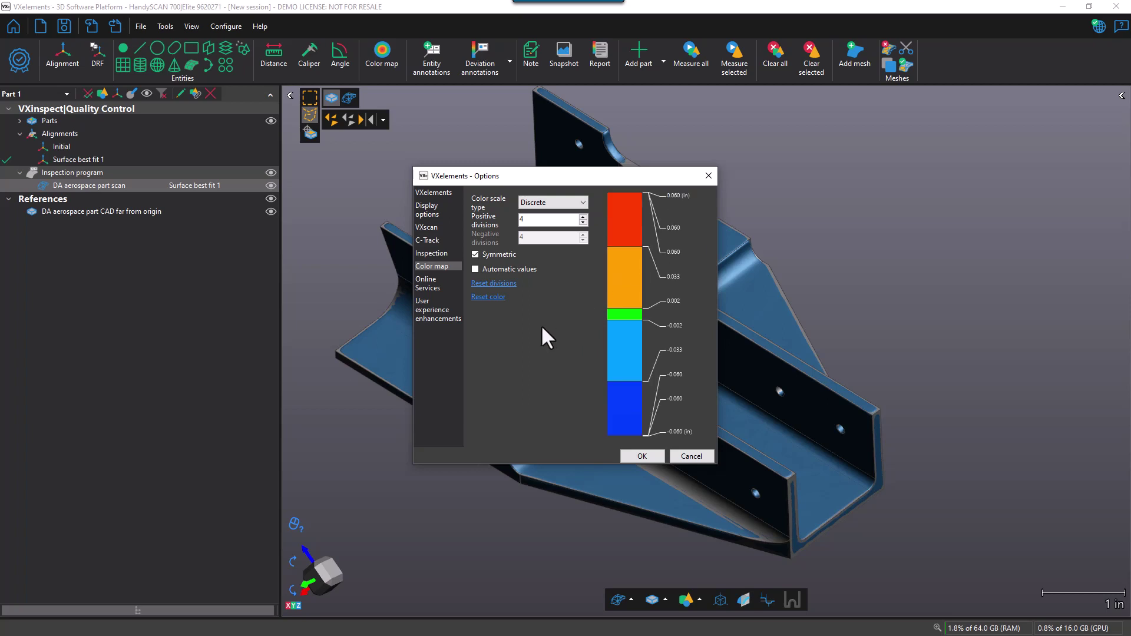
click(582, 216)
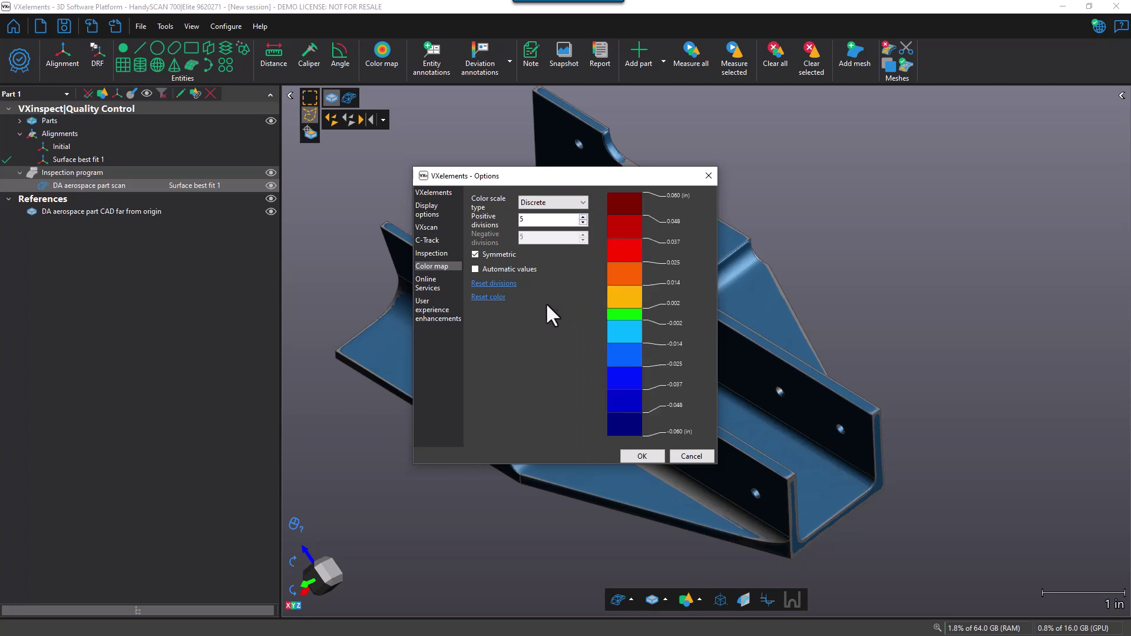
click(642, 456)
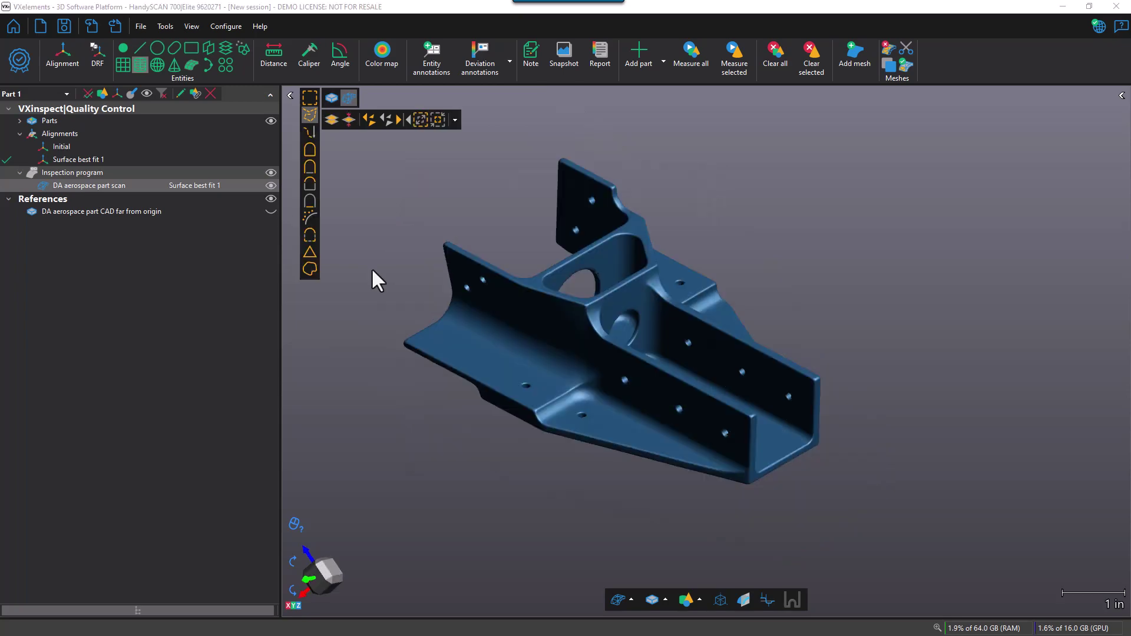
Create a color map comparing the DA aerospace part scan with its CAD model, using the Surface best fit 1 alignment.
click(391, 58)
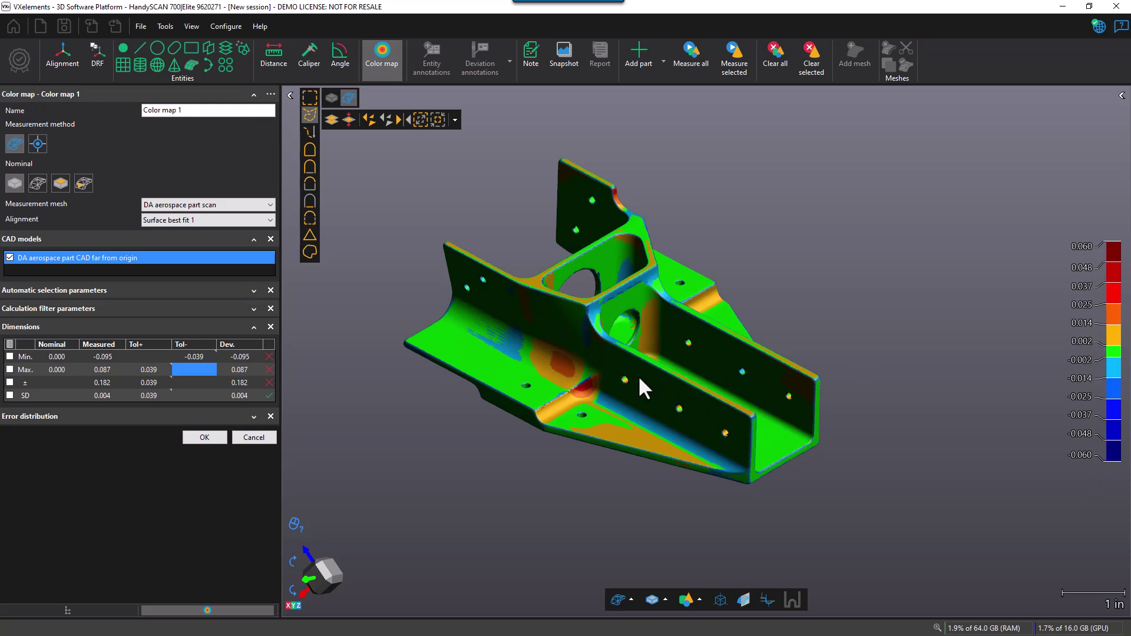
scroll(645, 374, up, 3)
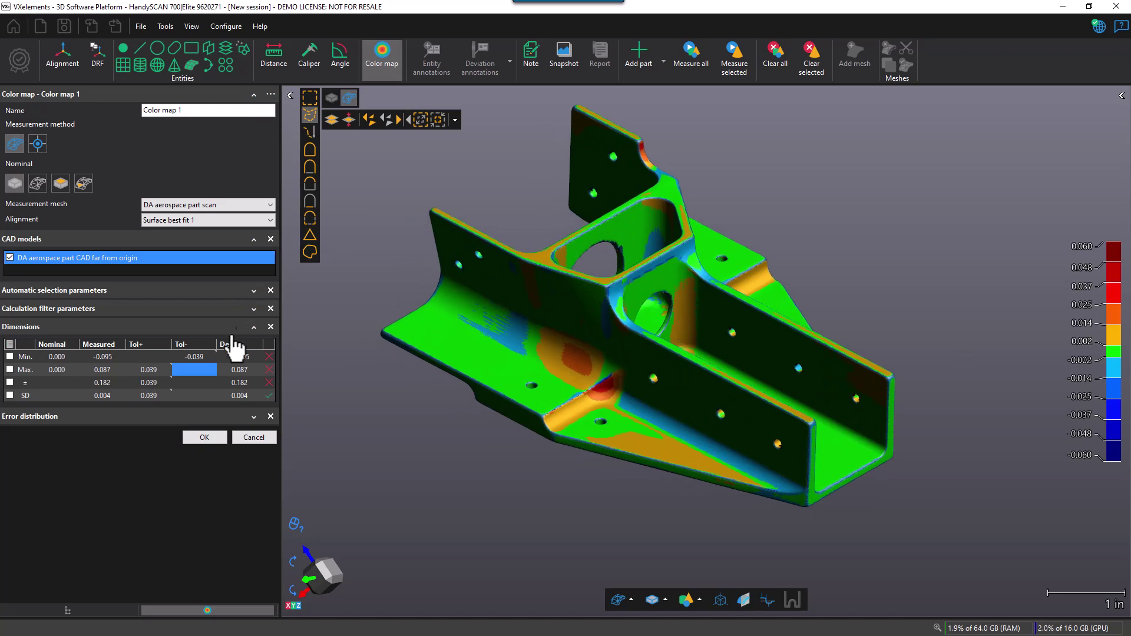
click(205, 438)
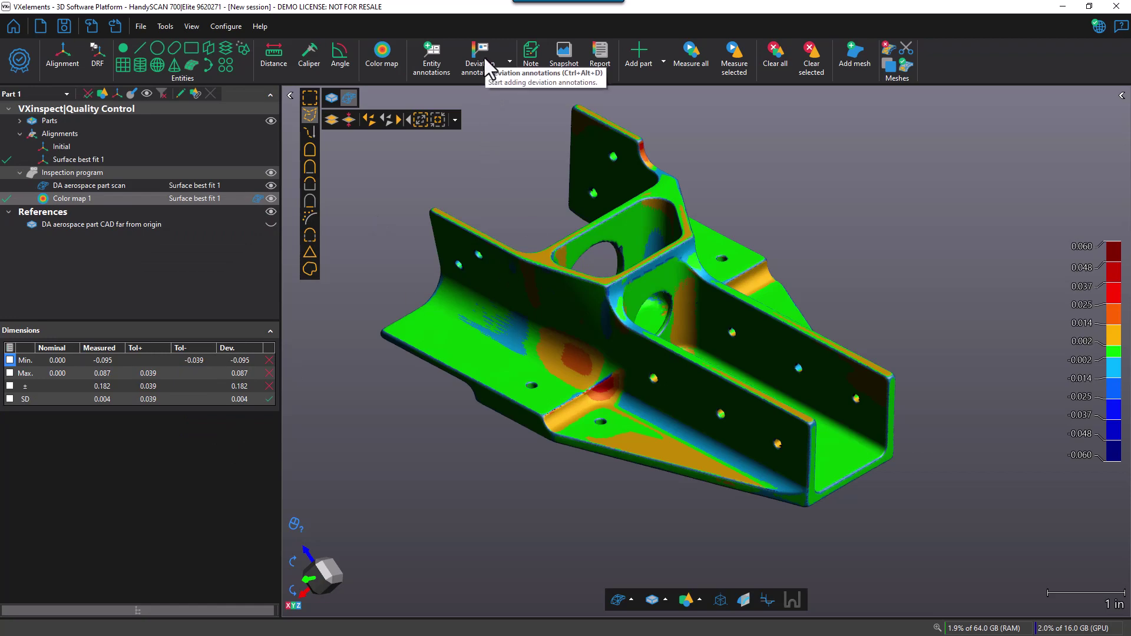
Place four deviation annotations on the base's blue patch, orange flange, red fillet and upper blue edge, moving their labels off the part.
click(510, 333)
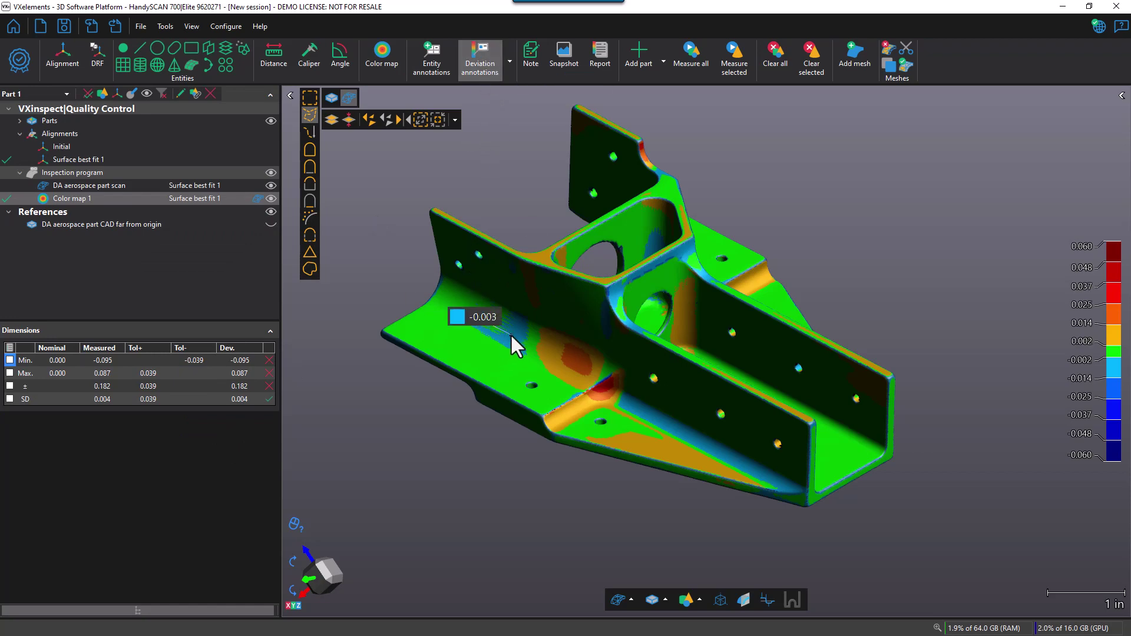
mouse_move(482, 310)
mouse_down()
mouse_move(369, 217)
mouse_move(377, 211)
mouse_up()
click(684, 451)
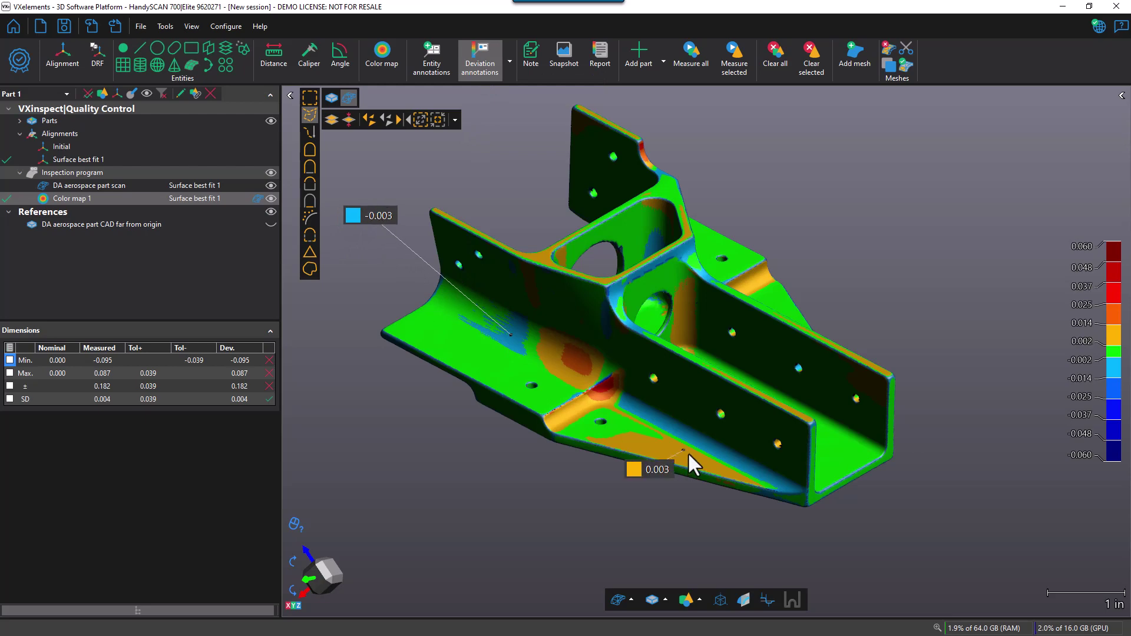
drag(655, 468, 602, 505)
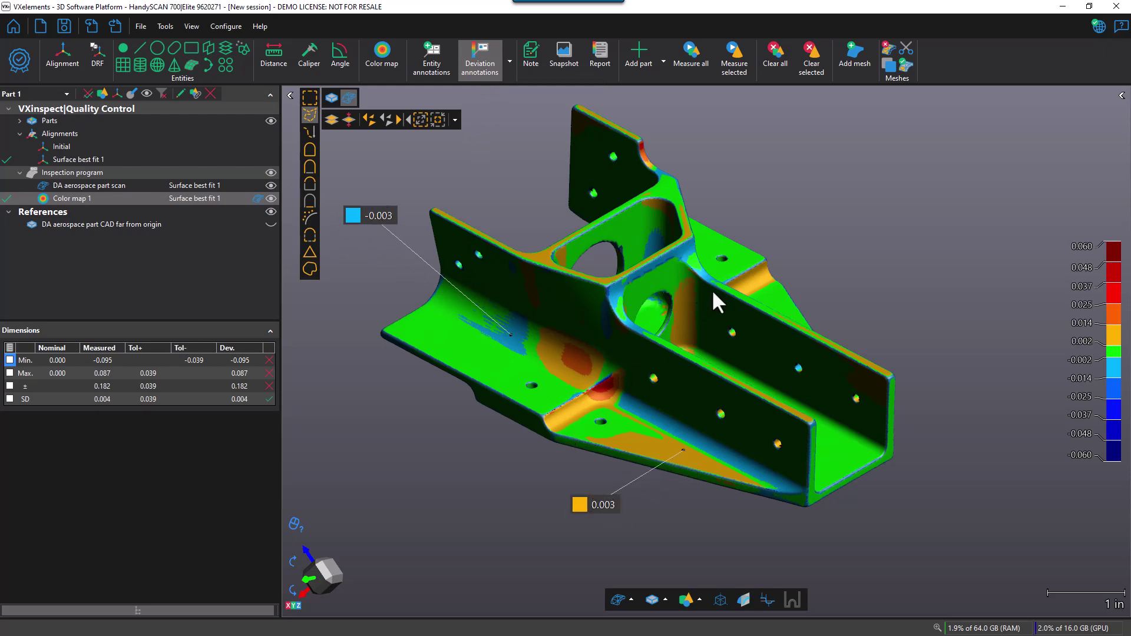
click(612, 393)
drag(568, 416, 421, 447)
click(693, 250)
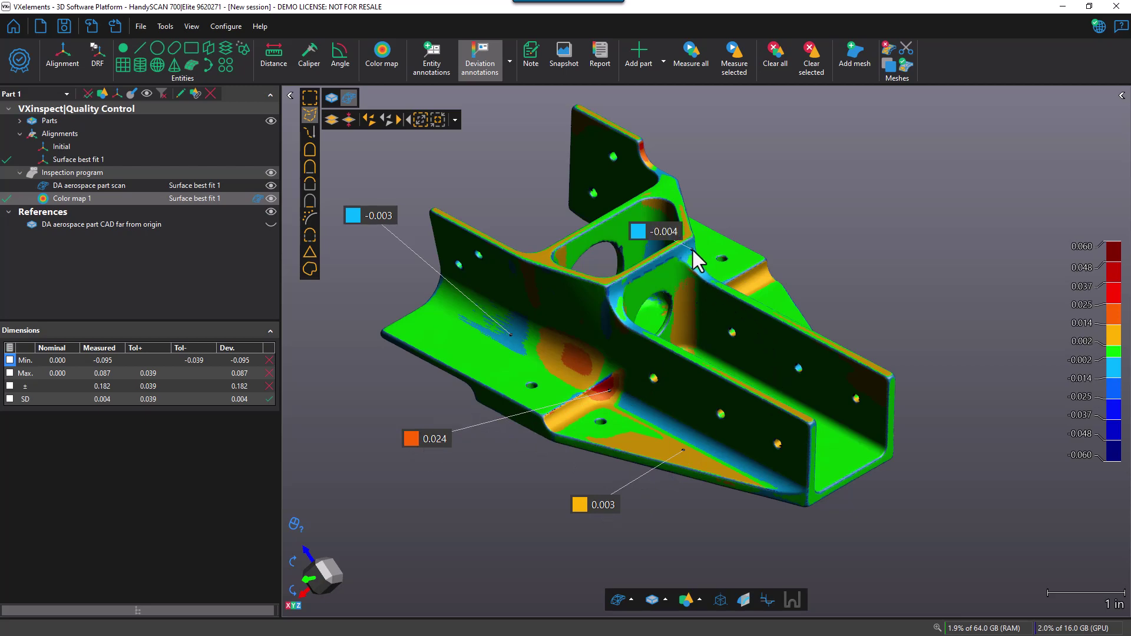
drag(673, 232, 807, 196)
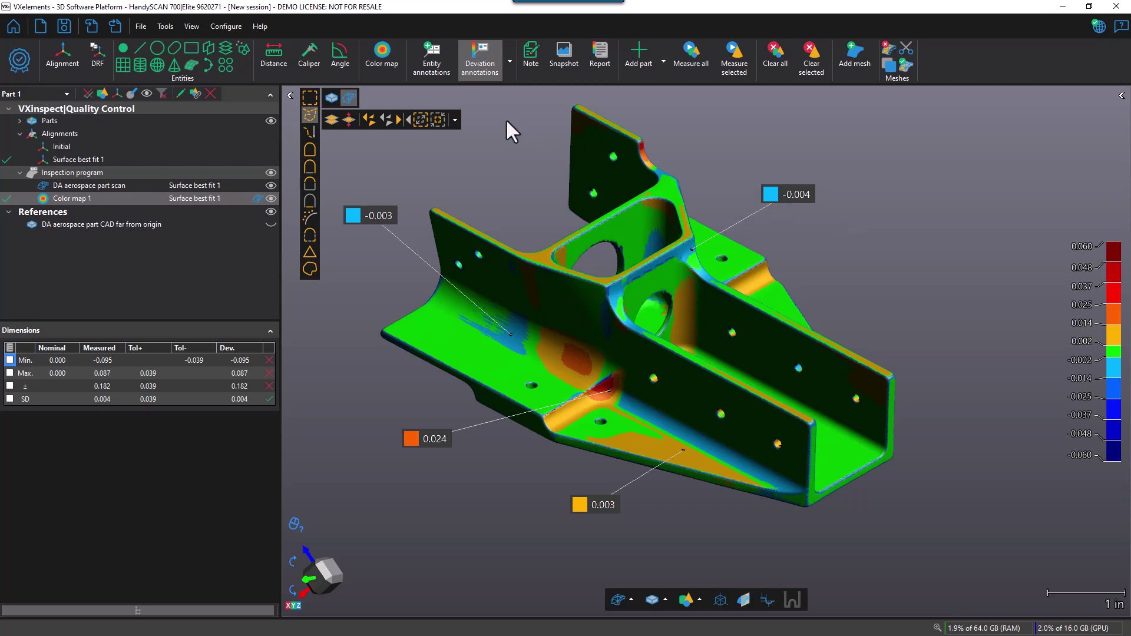
Close all deviation annotations on the color map.
click(507, 62)
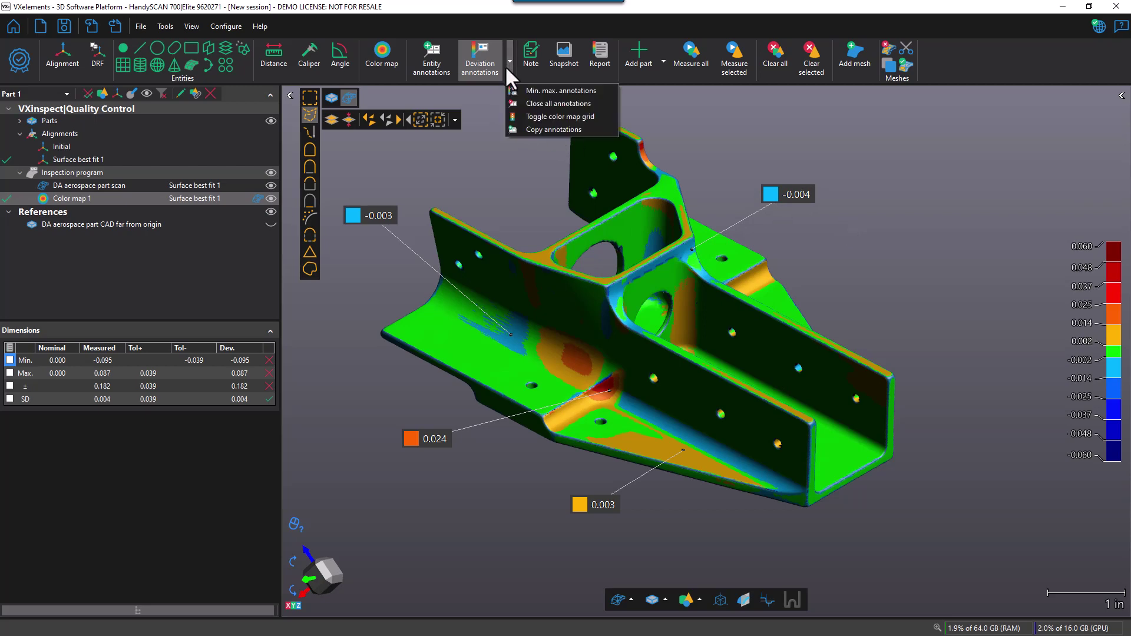
click(560, 104)
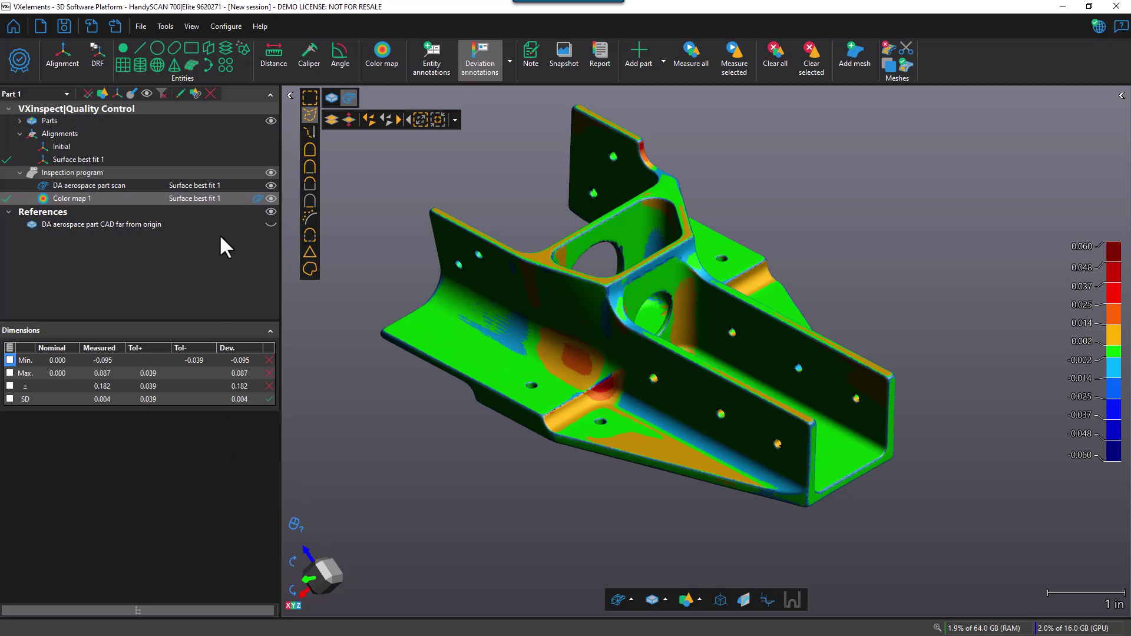
Edit the color scale of Color map 1 and change its type to Continuous.
right_click(199, 198)
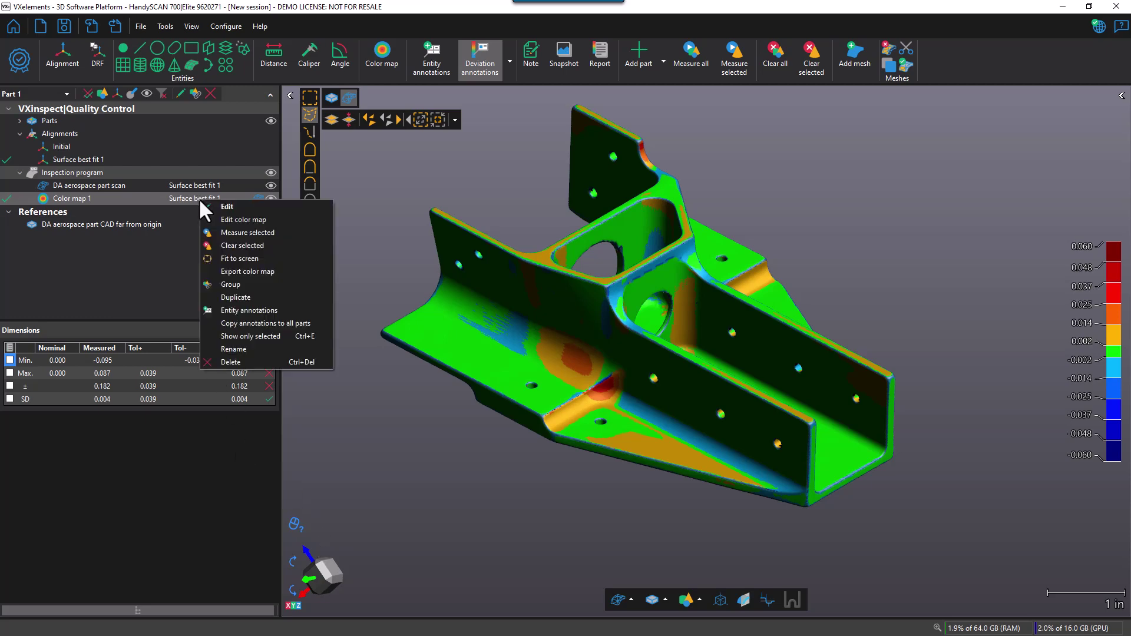
click(249, 218)
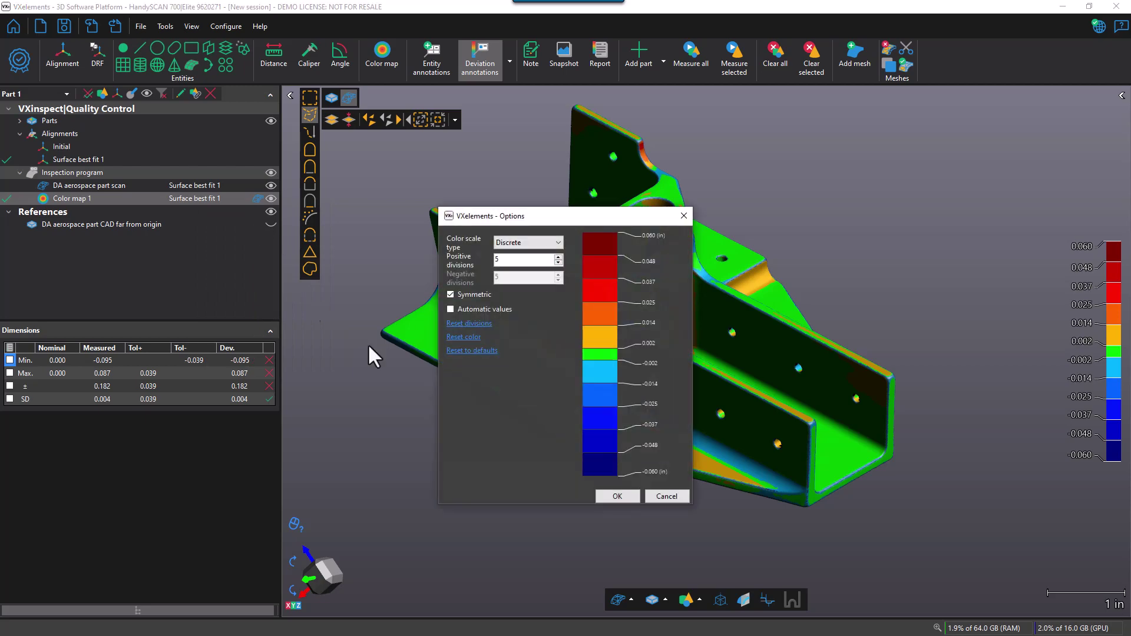
click(533, 242)
click(535, 263)
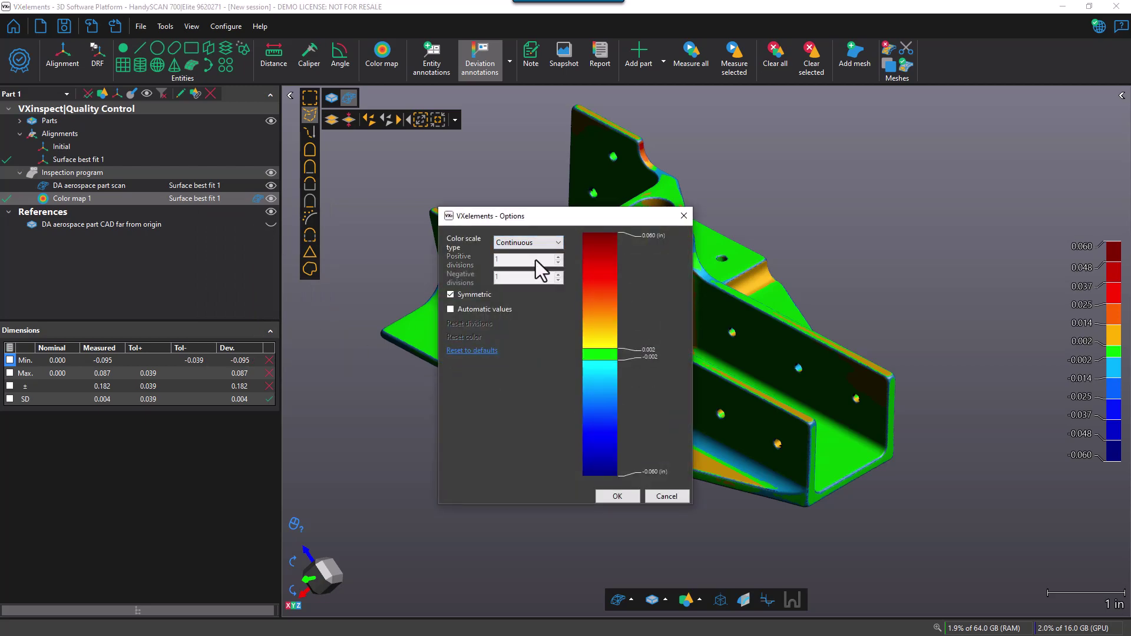
click(627, 495)
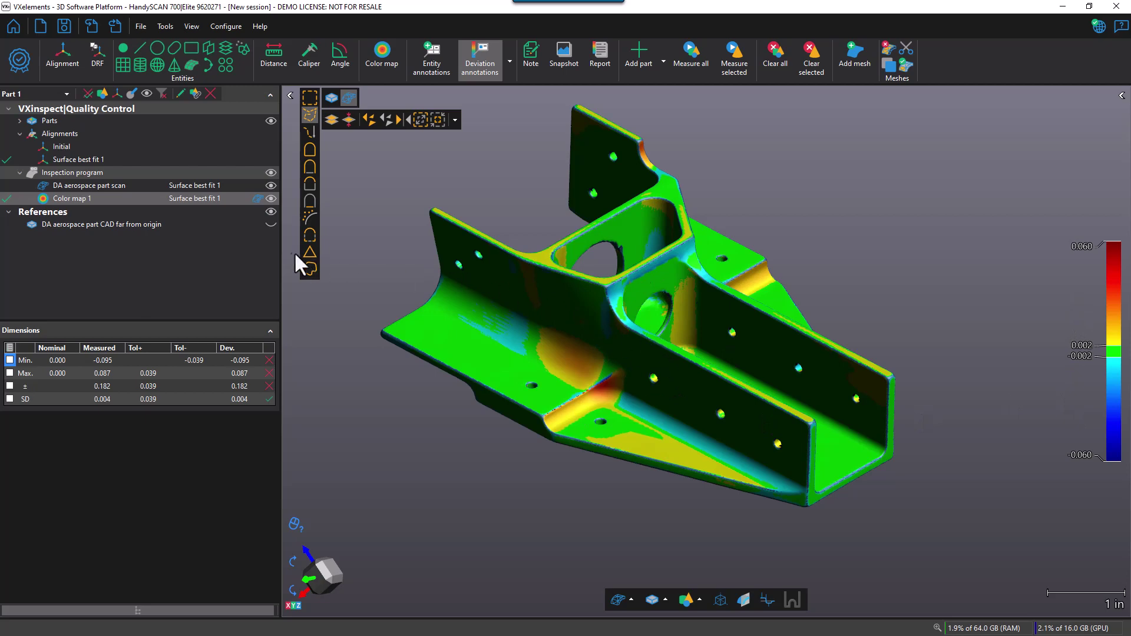
Delete Color map 1 from the inspection program and confirm the deletion.
right_click(183, 203)
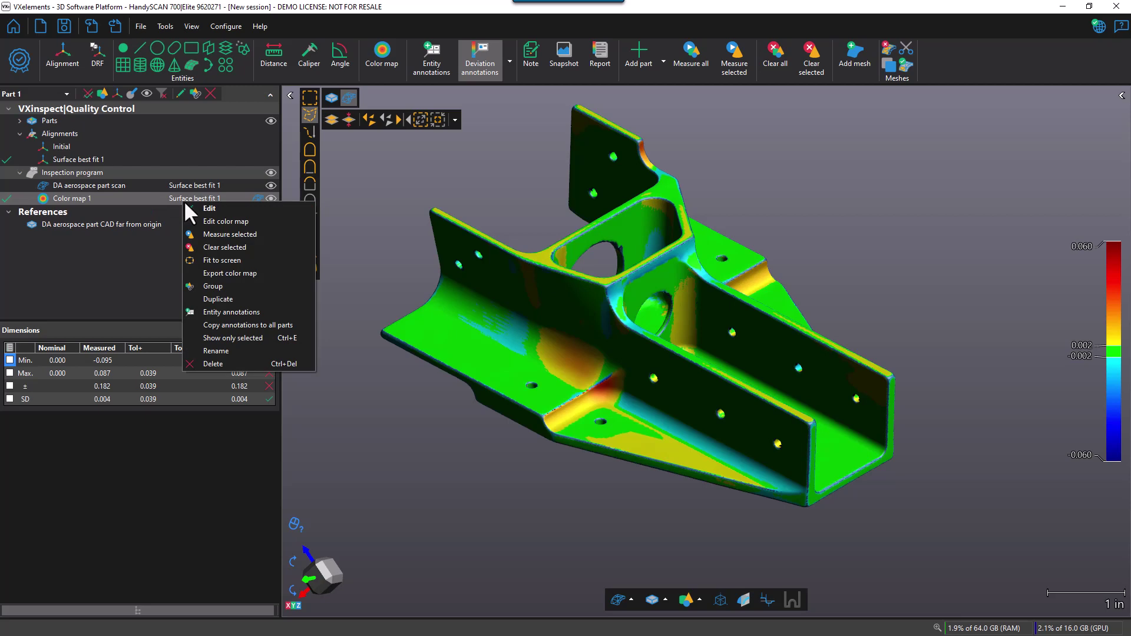
click(233, 365)
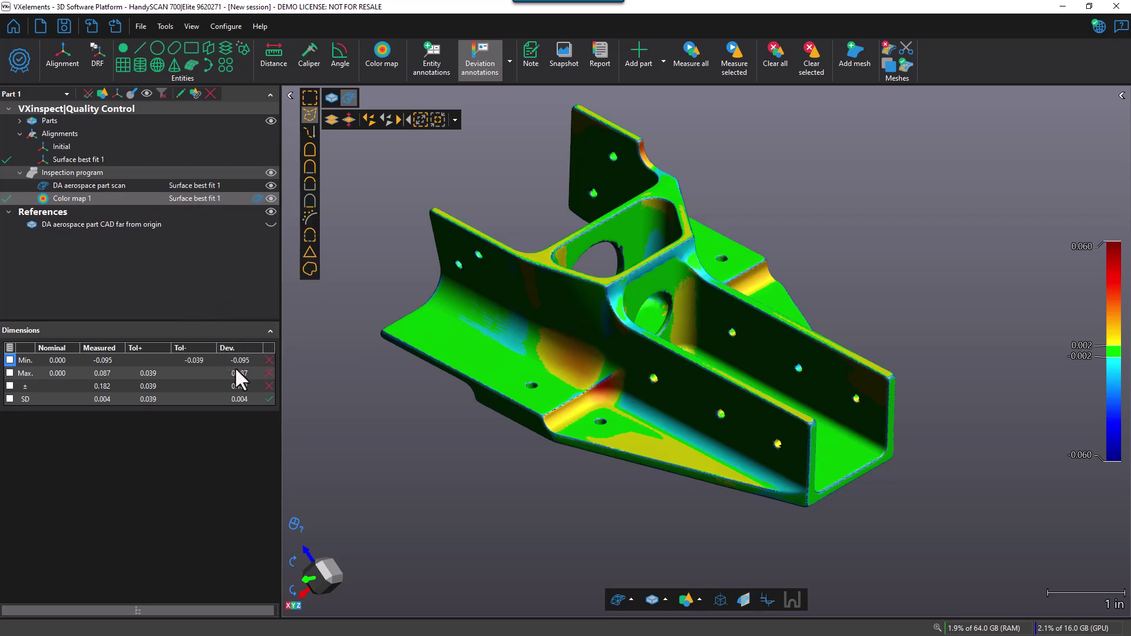
click(626, 367)
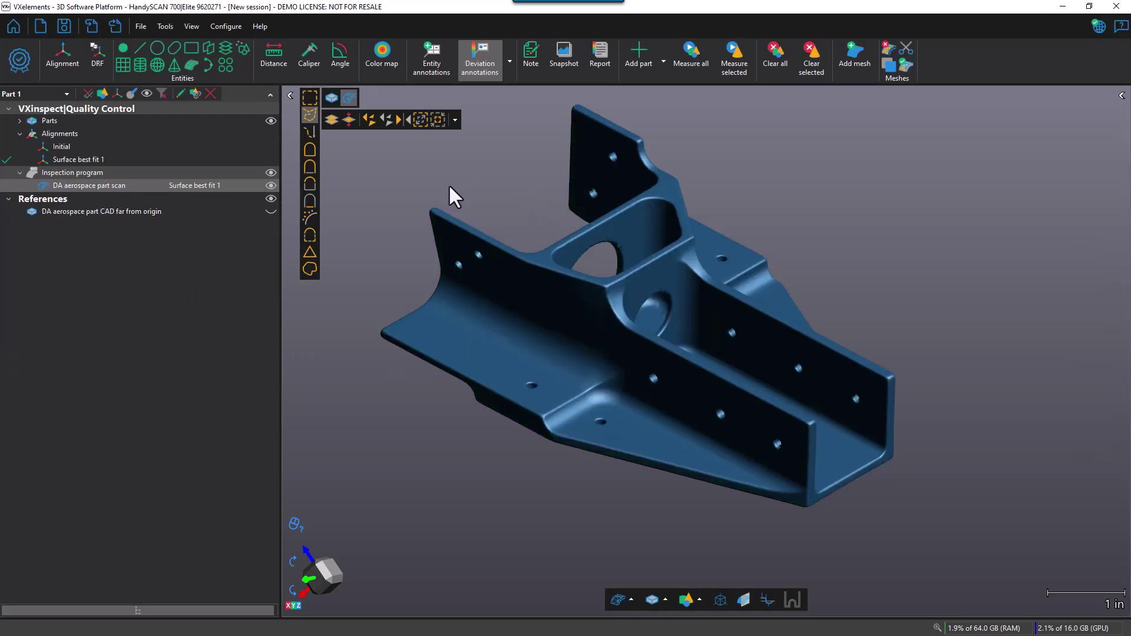
Set the default color map scale options to Continuous with automatic values and without symmetry, and apply them.
click(226, 26)
click(240, 91)
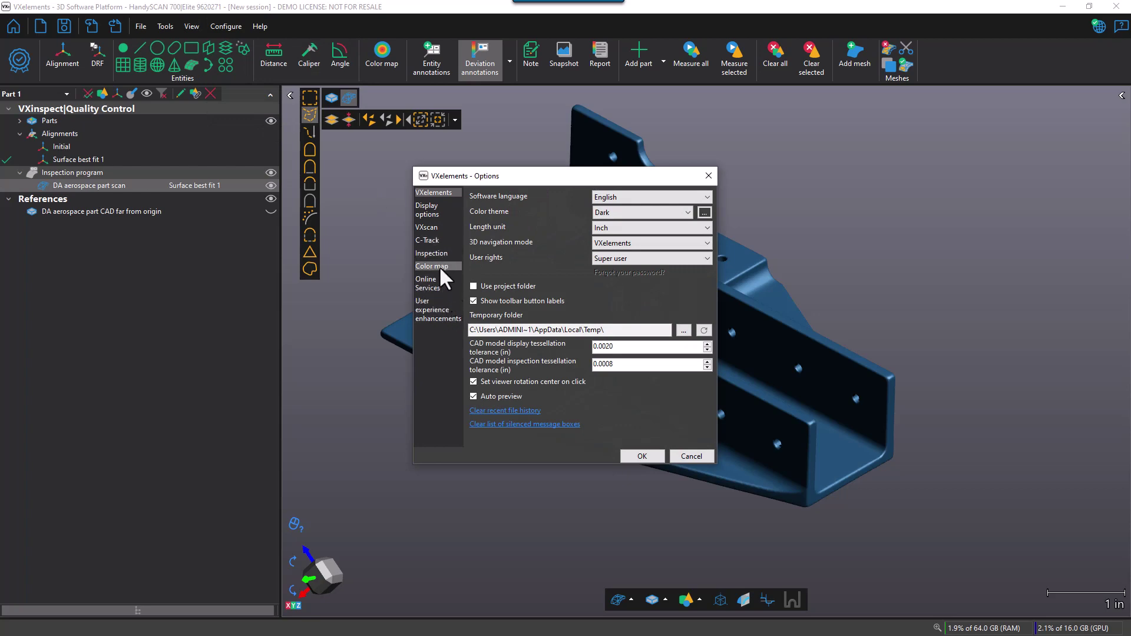
click(440, 268)
click(515, 272)
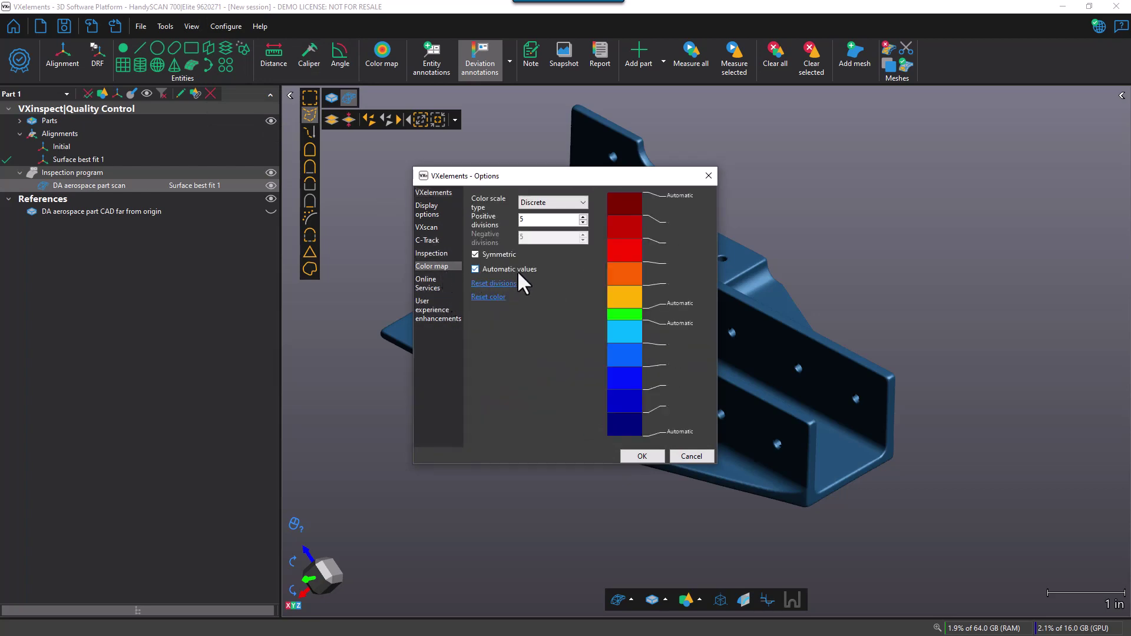
click(500, 256)
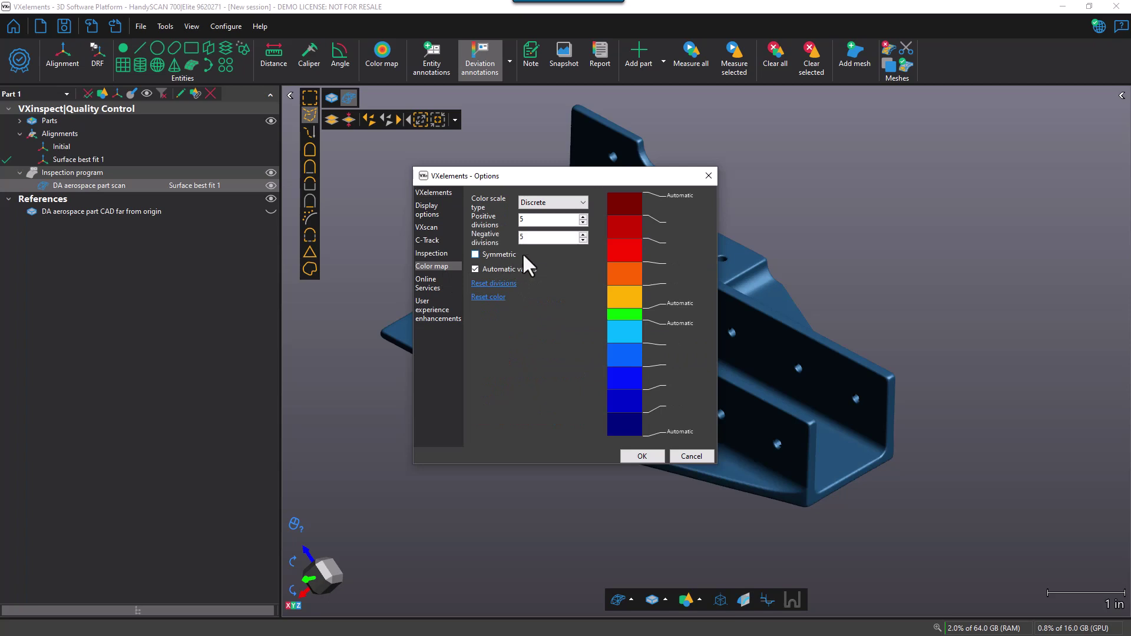
click(560, 202)
click(561, 222)
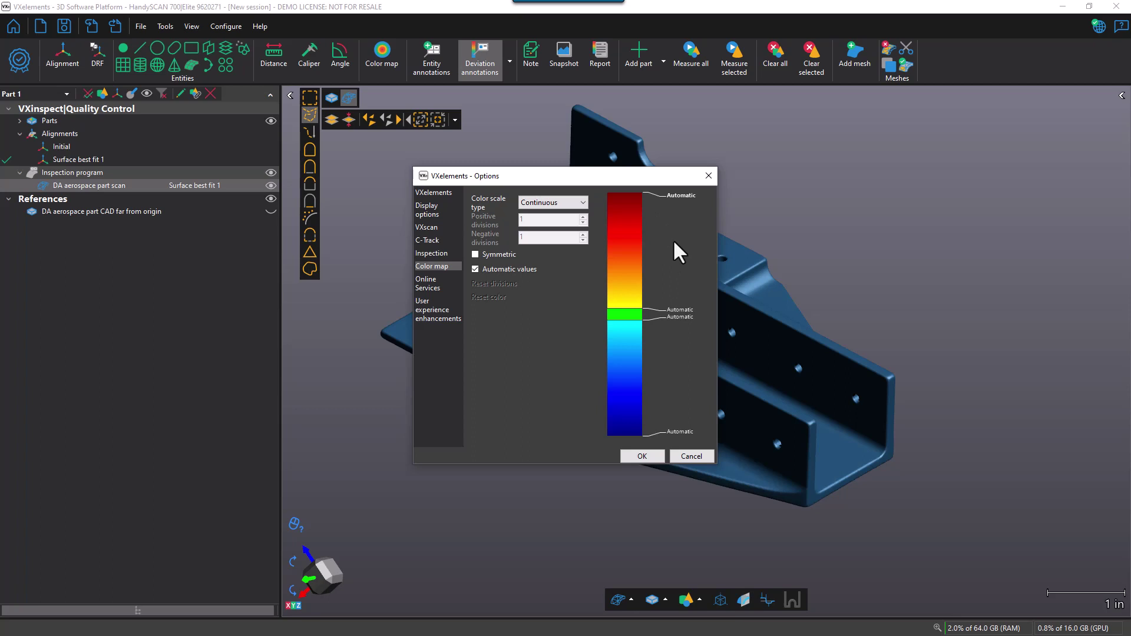
click(643, 456)
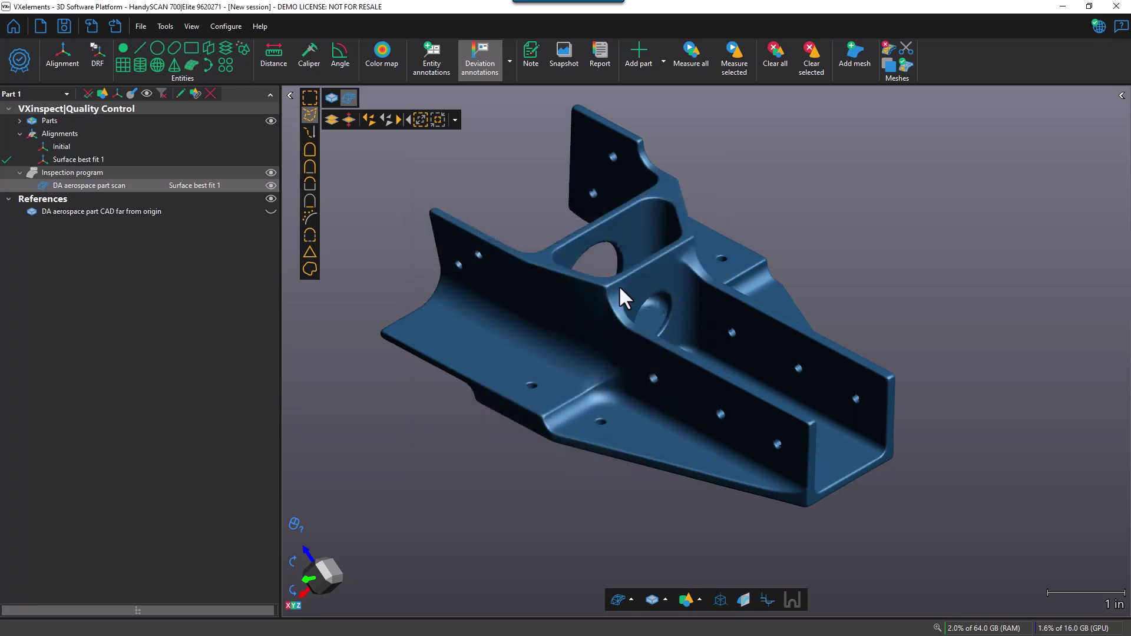
Create a color map of the scan against the CAD with a 0.002 in maximum tolerance, and add min. max. annotations.
click(394, 54)
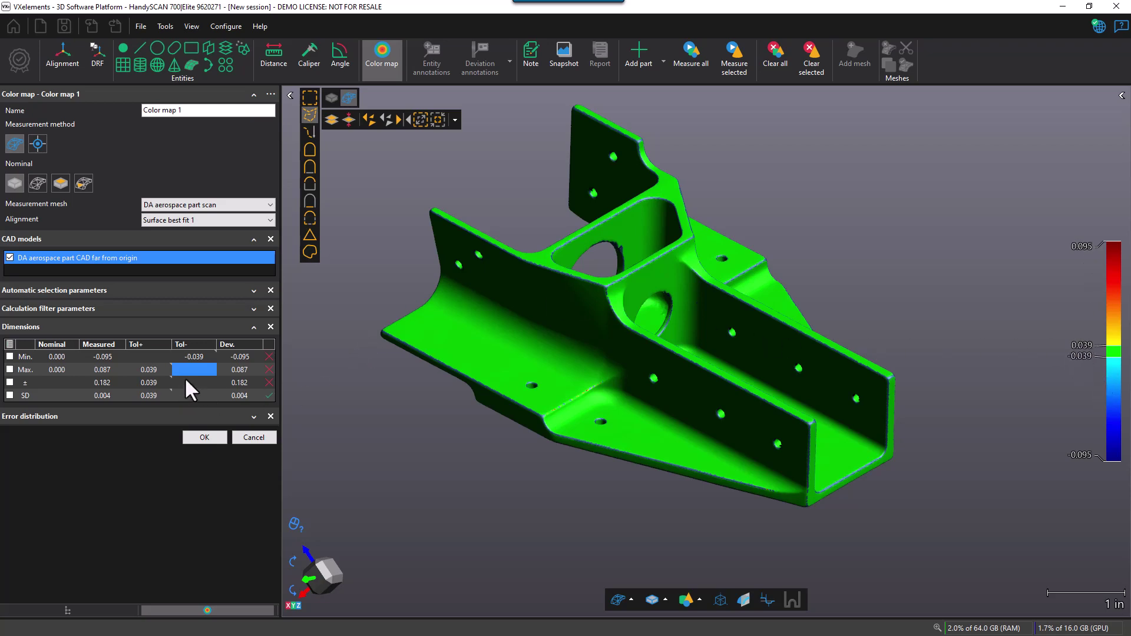
click(151, 370)
text(.002)
key(Tab)
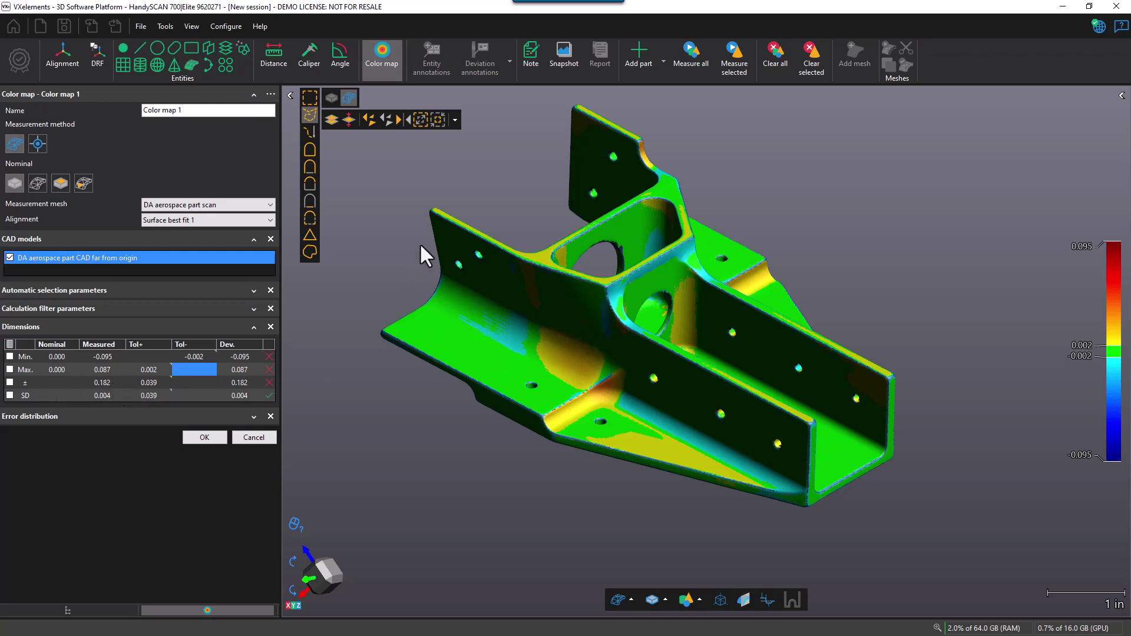
click(205, 438)
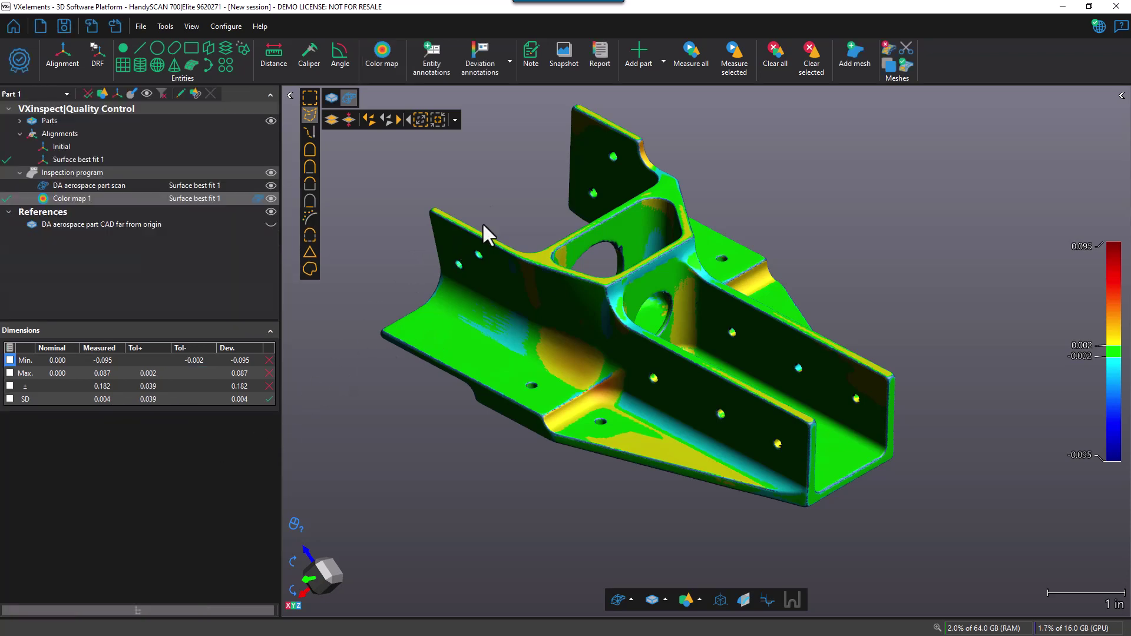
click(510, 58)
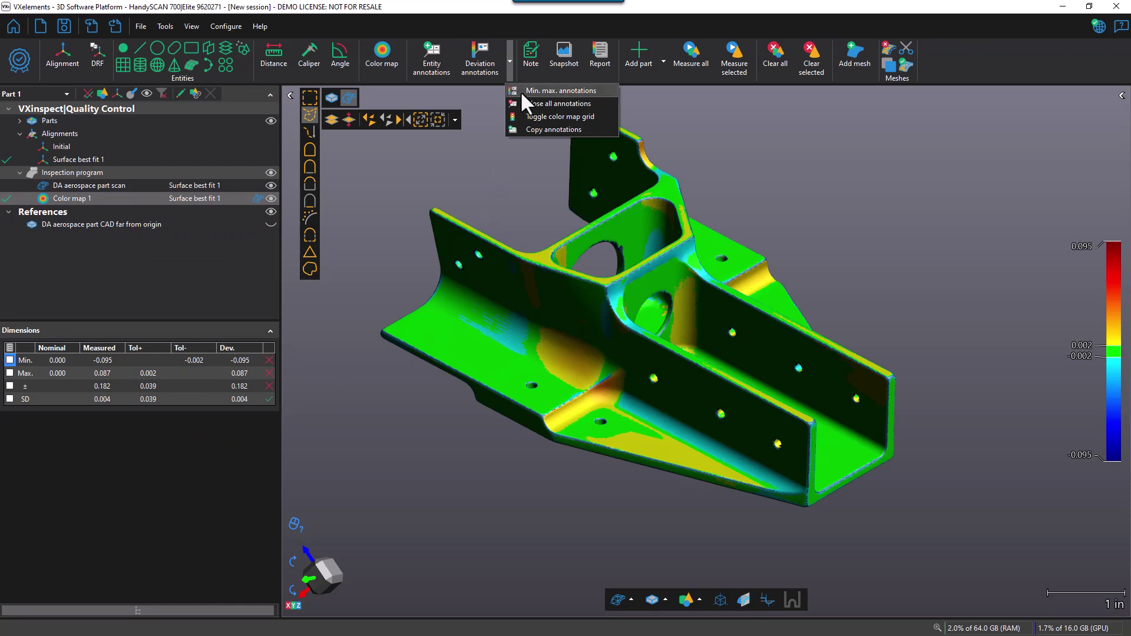
click(539, 92)
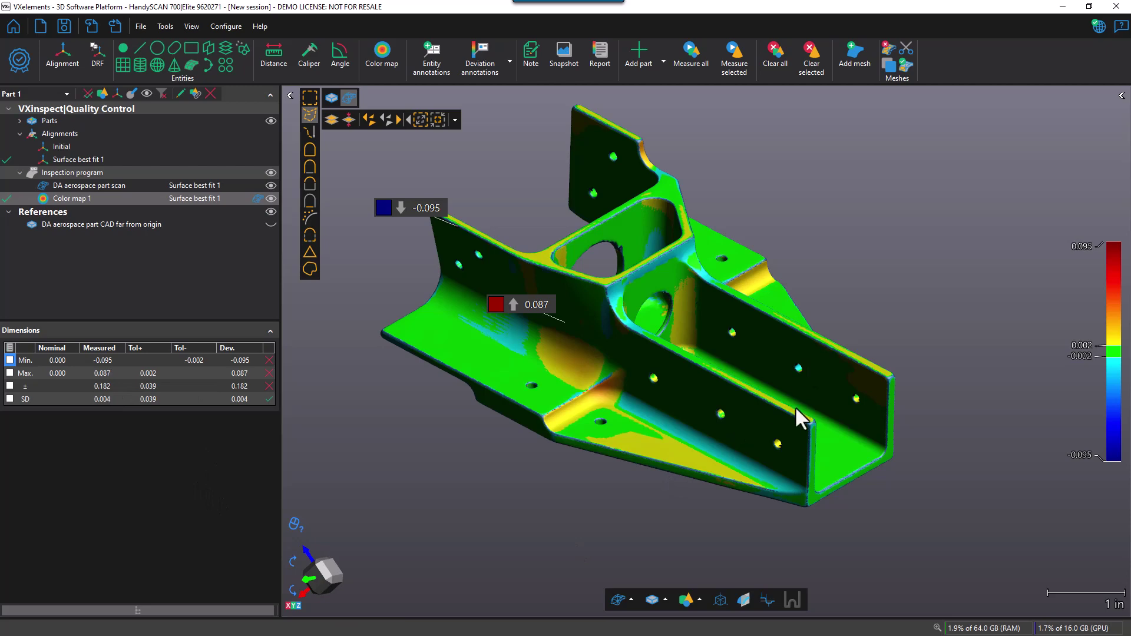
Switch to Calculator, add the absolute minimum and maximum deviations, 0.095 + 0.087, to check the ± range, and close it.
key(alt+Tab)
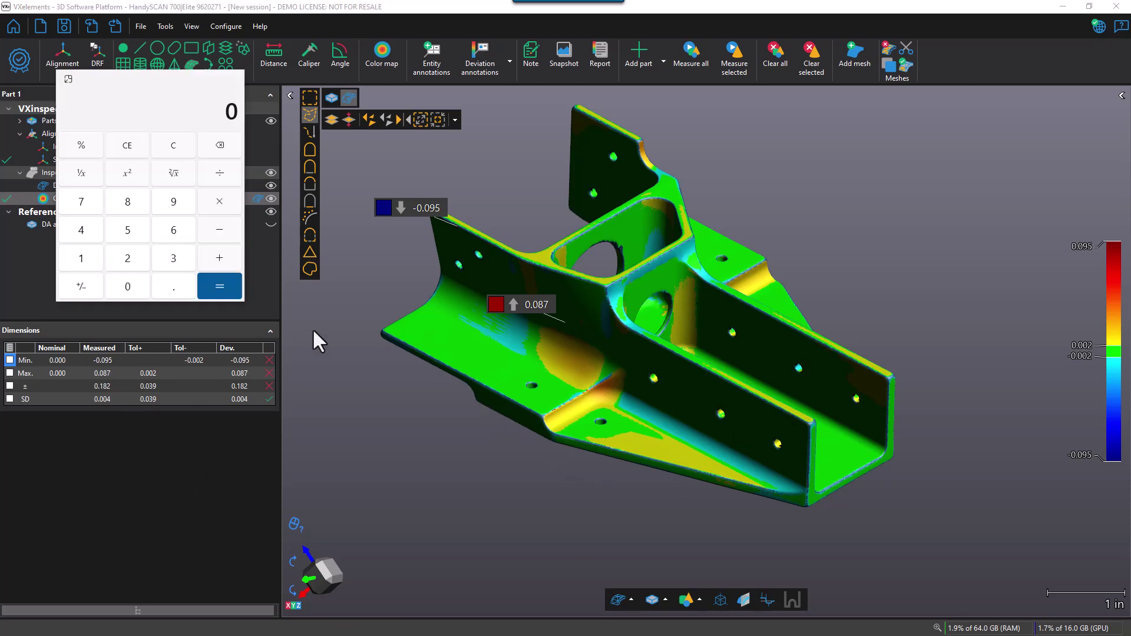
drag(158, 83, 837, 196)
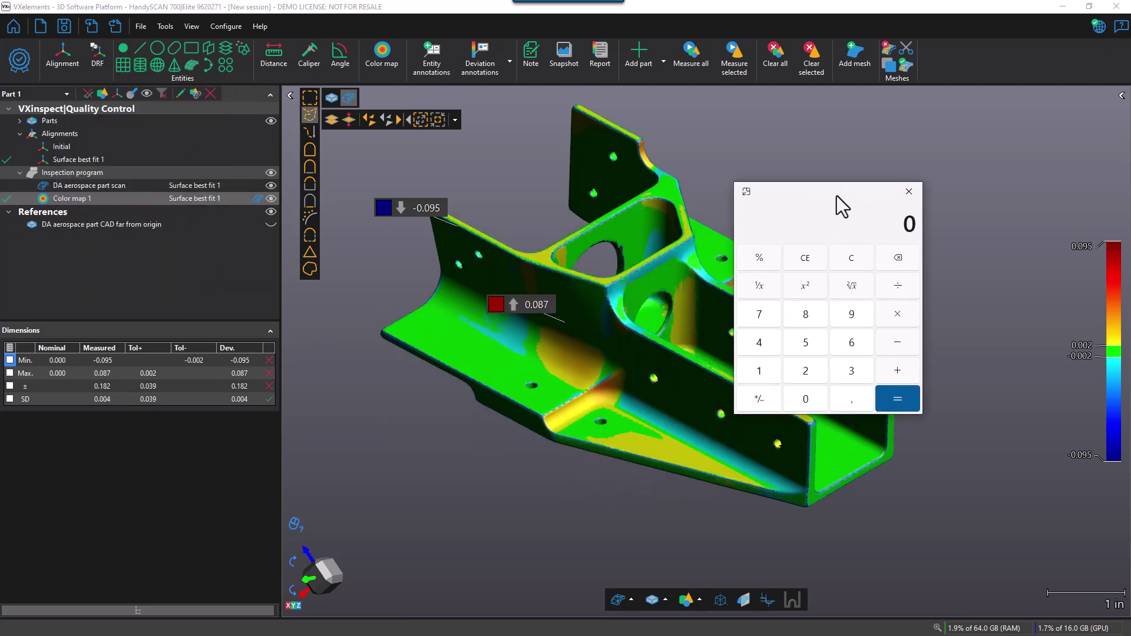
click(847, 396)
click(812, 402)
click(847, 318)
click(821, 346)
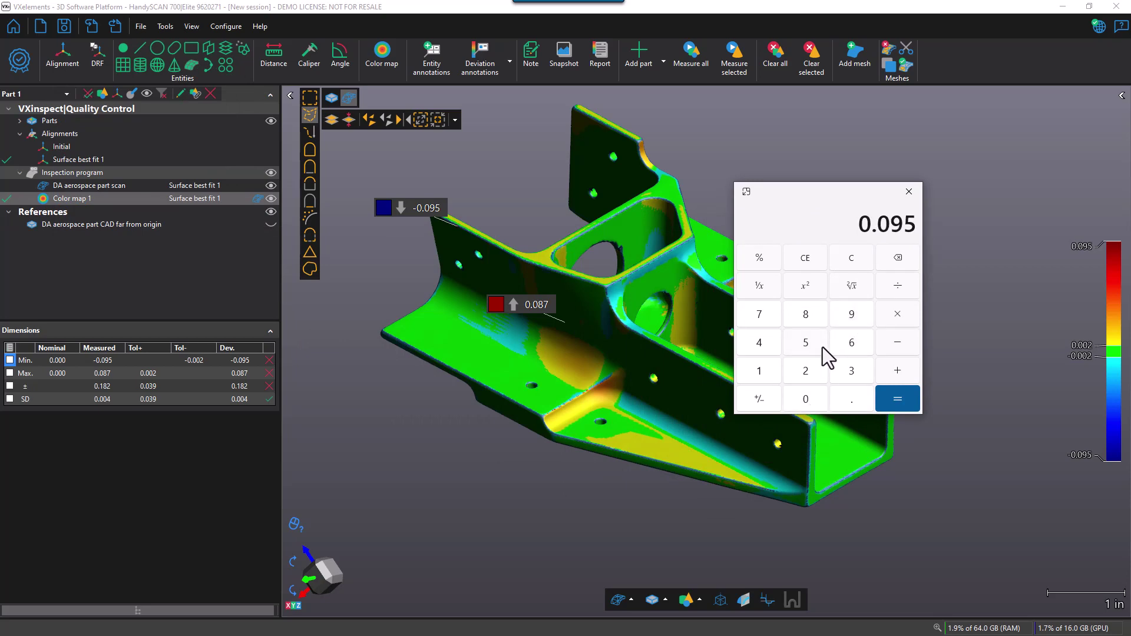
click(899, 373)
click(853, 400)
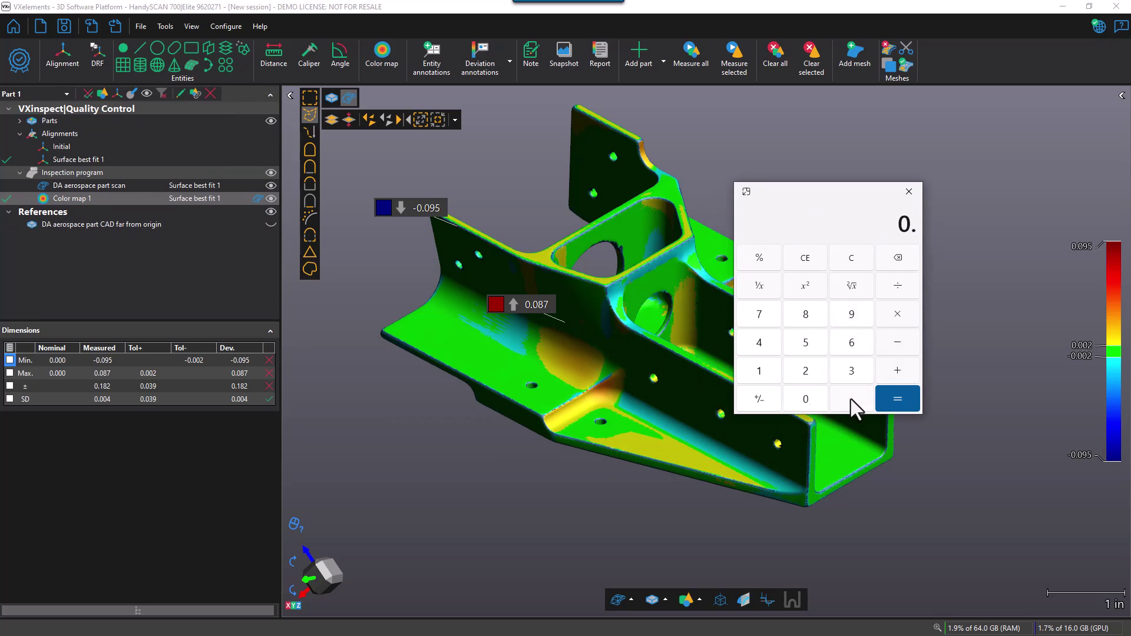
click(809, 399)
click(813, 315)
click(759, 318)
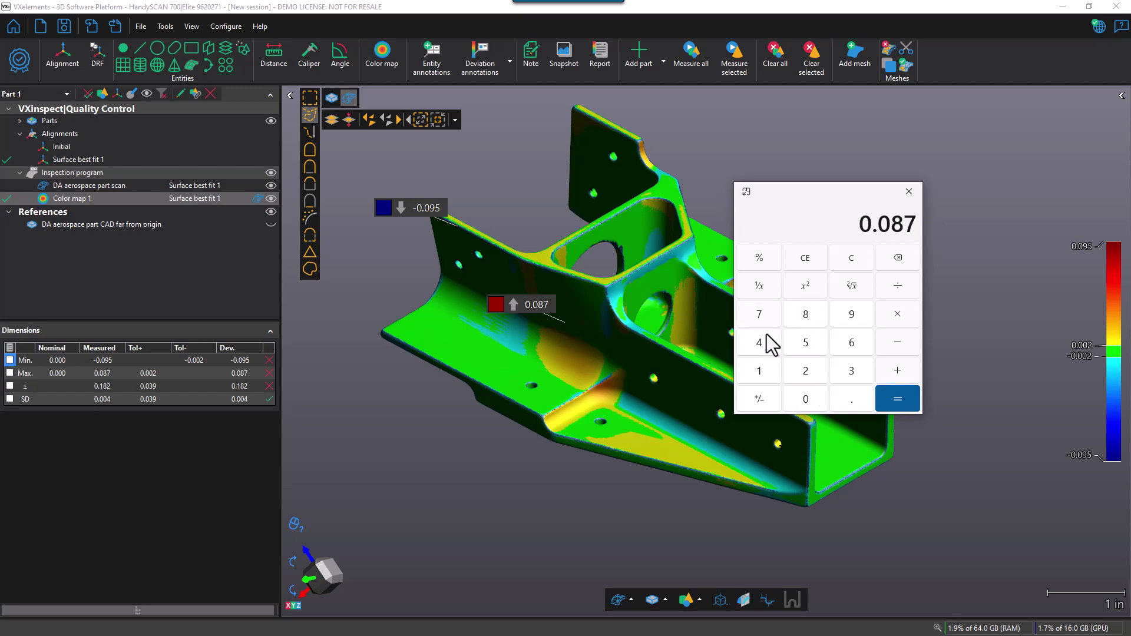
click(892, 400)
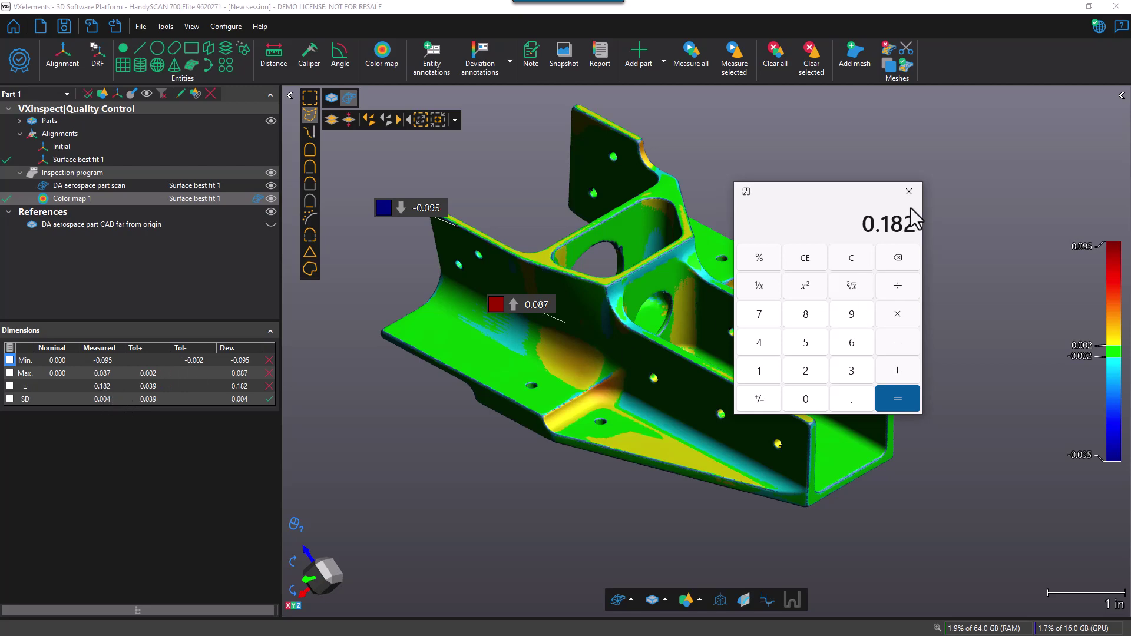
click(909, 192)
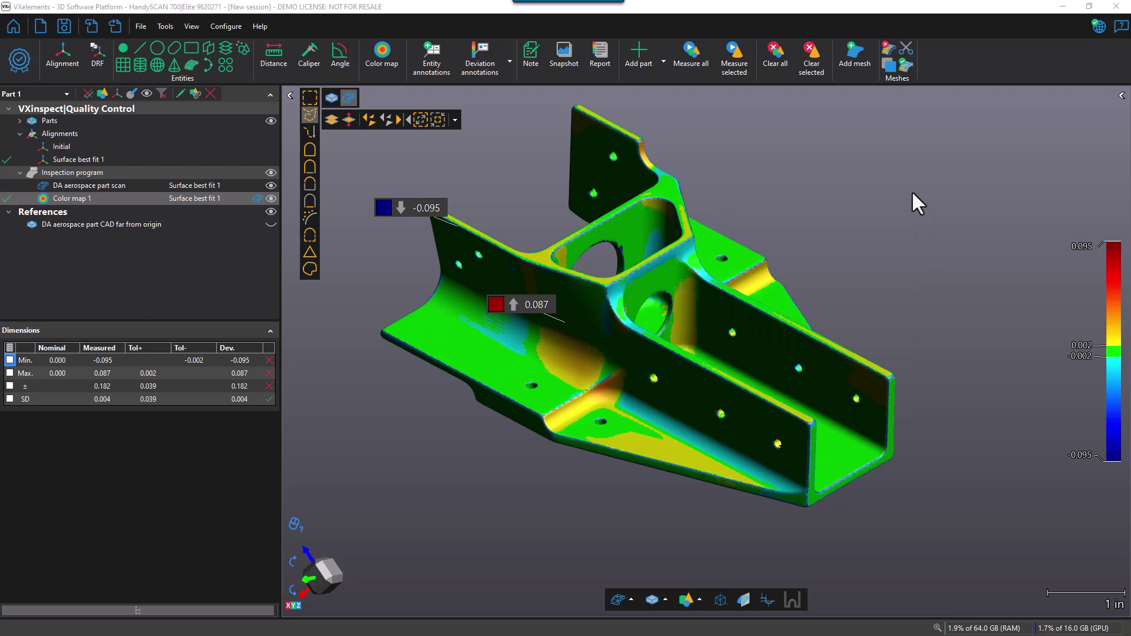